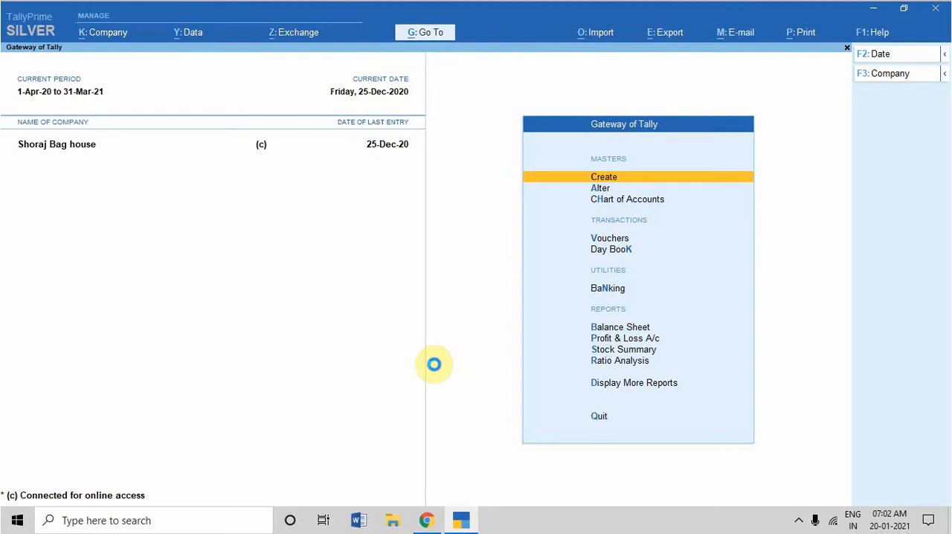
# Start a sales voucher with M.C Raj & Sons as the party account.
pyautogui.press('v')
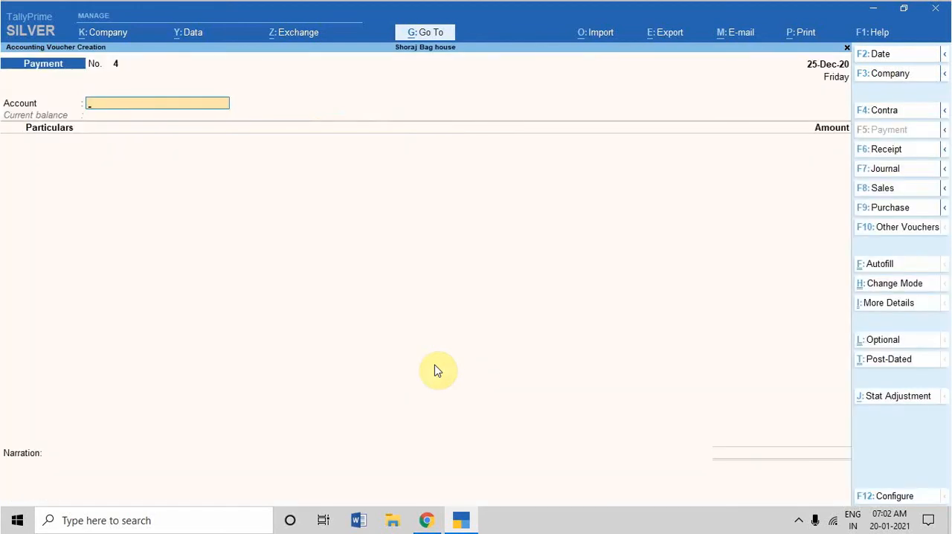
pyautogui.press('F8')
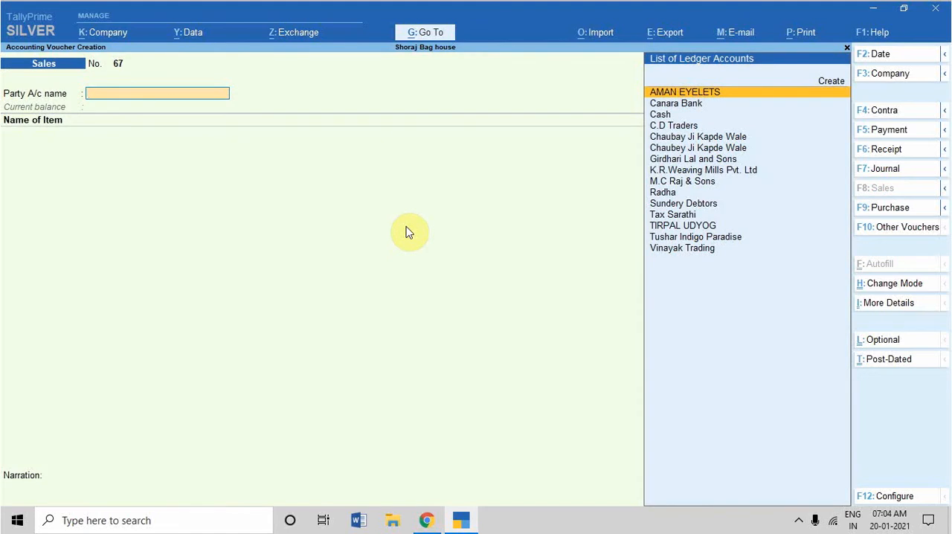
pyautogui.write('MC')
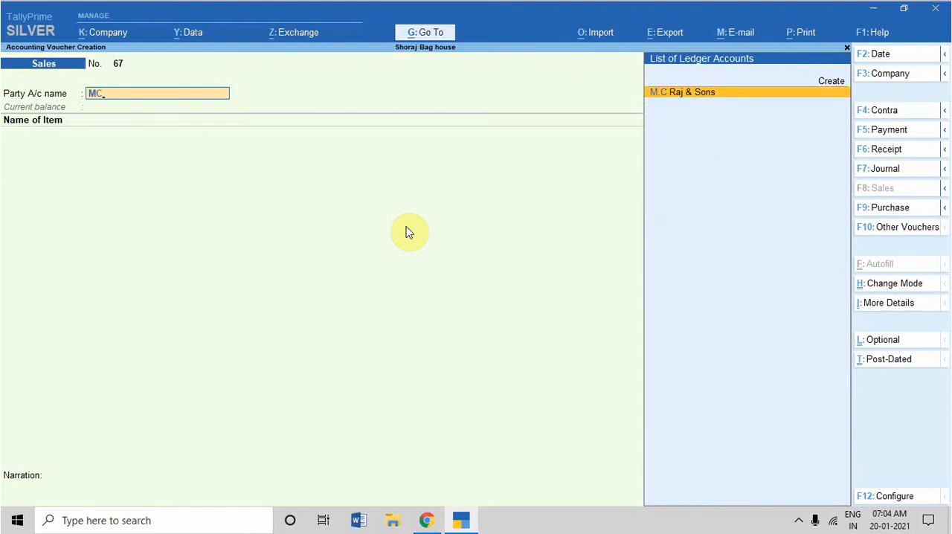
pyautogui.press('Return')
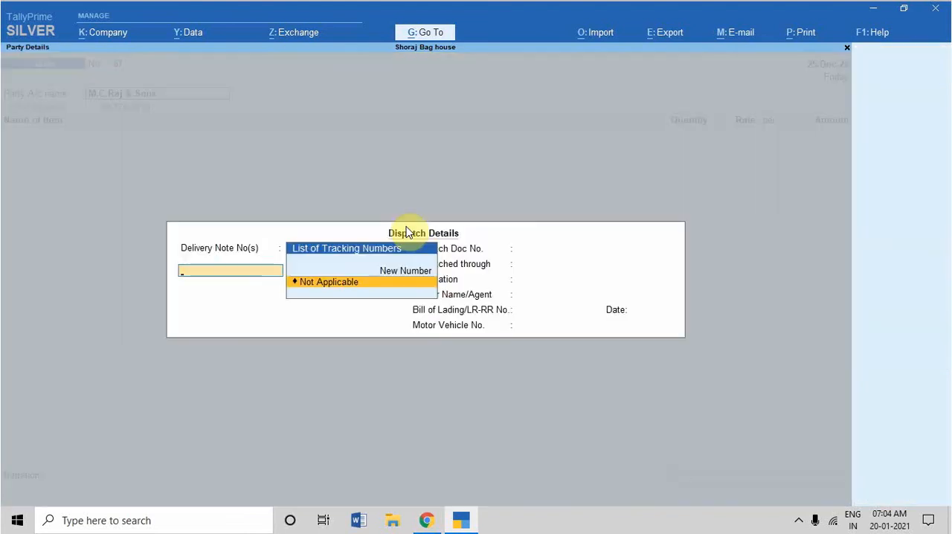
# Mark the delivery note as Not Applicable and enter Rehan Transport as dispatched through, with Delhi as the destination.
pyautogui.press('Return')
pyautogui.press('Return')
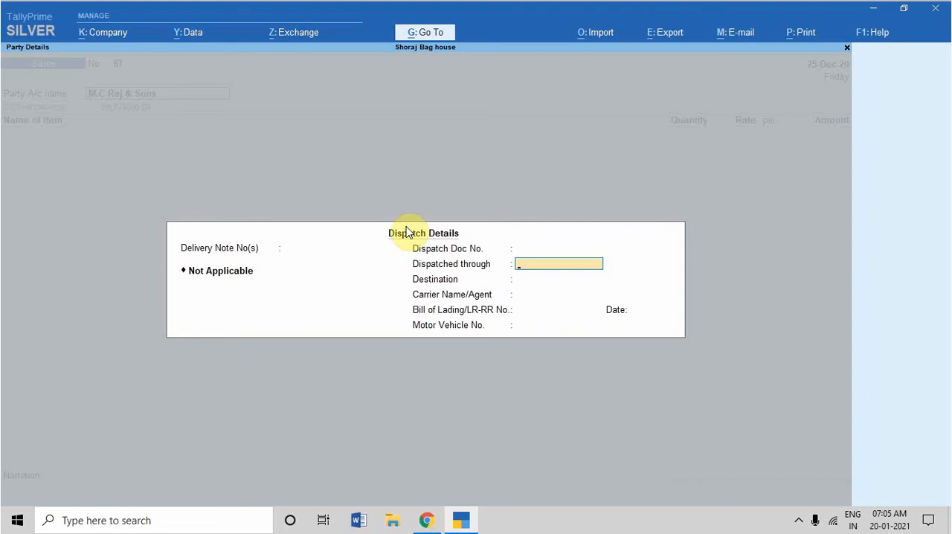
pyautogui.write('Rehan Transport')
pyautogui.press('Return')
pyautogui.write('Delhi')
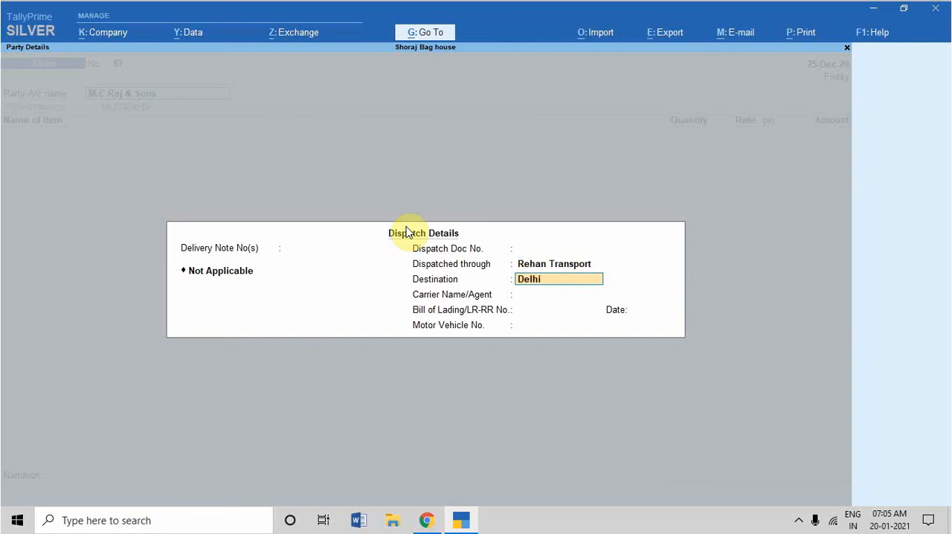
pyautogui.press('Return')
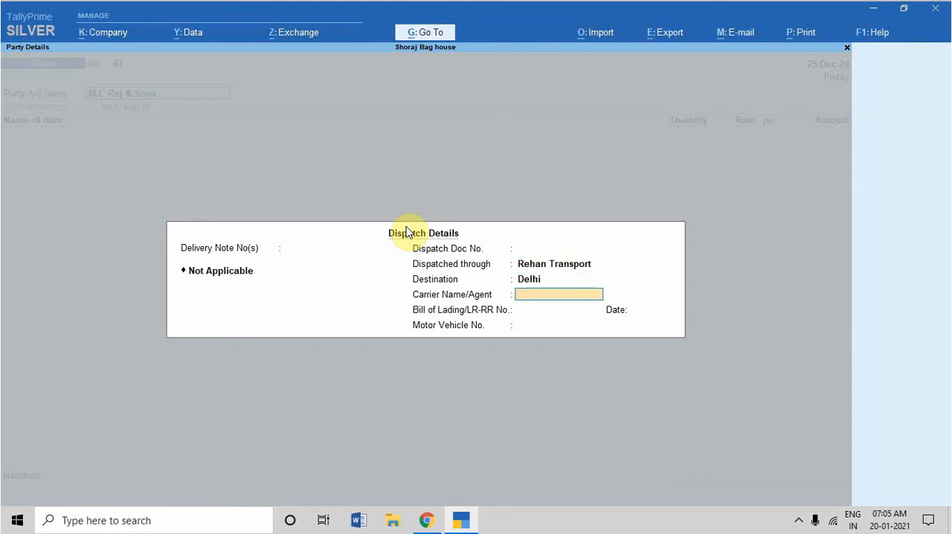
# Leave the carrier name blank, enter bill of lading number 124 dated 20-Jan-21, and fill in the motor vehicle number.
pyautogui.press('Return')
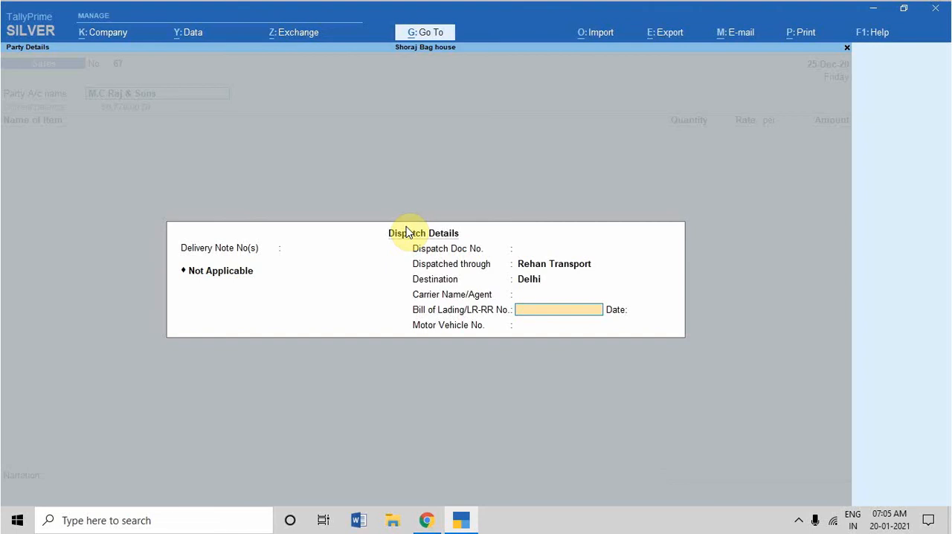
pyautogui.write('124')
pyautogui.press('Return')
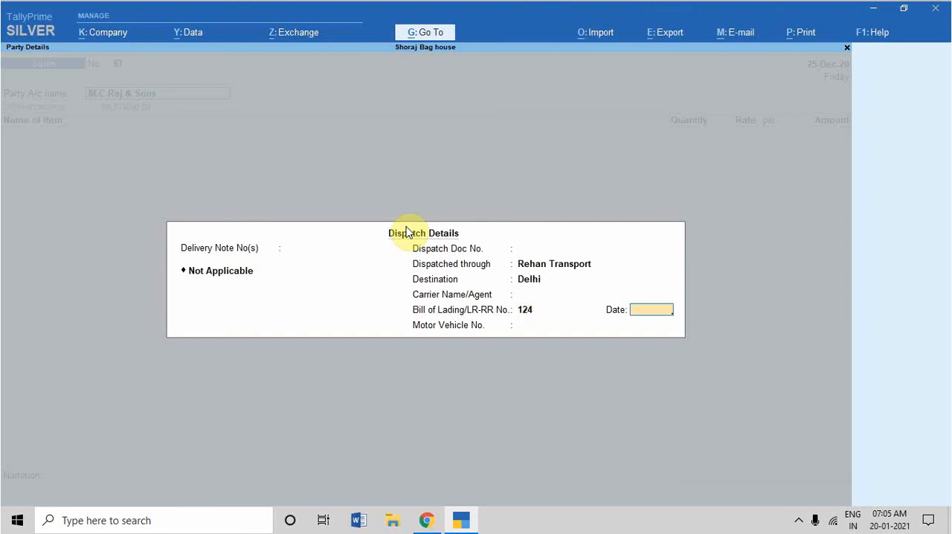
pyautogui.write('20-1')
pyautogui.press('Return')
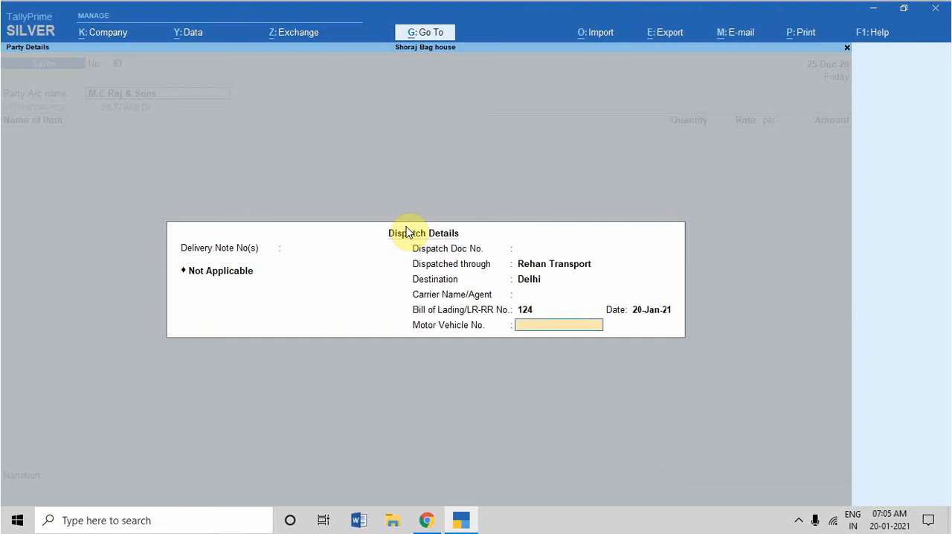
pyautogui.write('DL01LY7131')
pyautogui.press('Return')
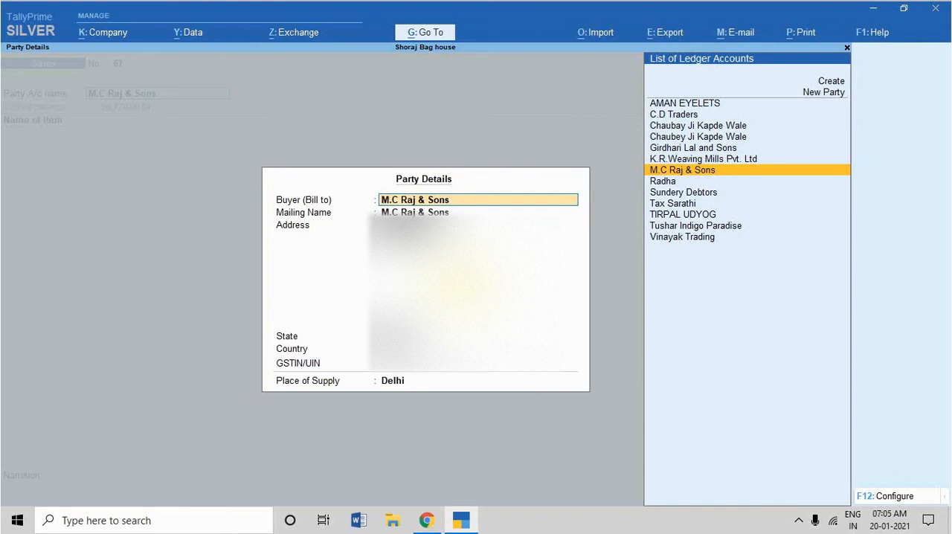
# Configure the party details to provide separate buyer and consignee details, keeping the other options as they are.
pyautogui.press('F12')
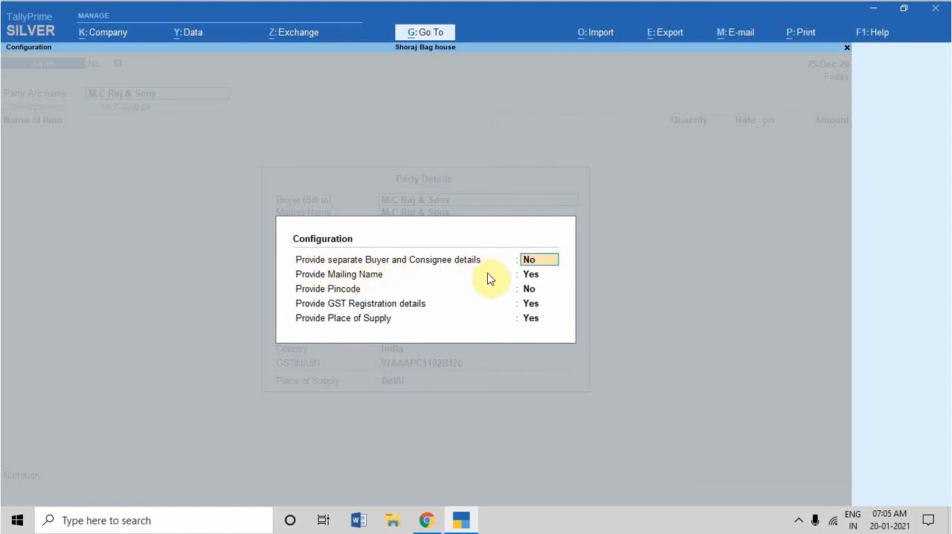
pyautogui.write('Y')
pyautogui.press('Return')
pyautogui.press('Return')
pyautogui.press('Return')
pyautogui.press('Return')
pyautogui.press('Return')
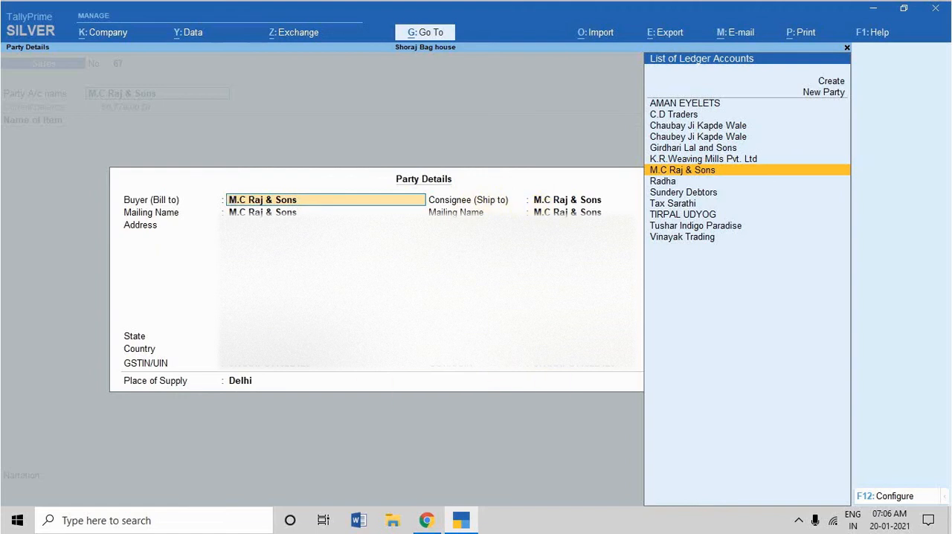
# Keep M.C Raj & Sons as the buyer and set the consignee (ship to) to Vinayak Trading.
pyautogui.press('Return')
pyautogui.press('Return')
pyautogui.press('Return')
pyautogui.press('Return')
pyautogui.press('Return')
pyautogui.press('Return')
pyautogui.press('Return')
pyautogui.press('Return')
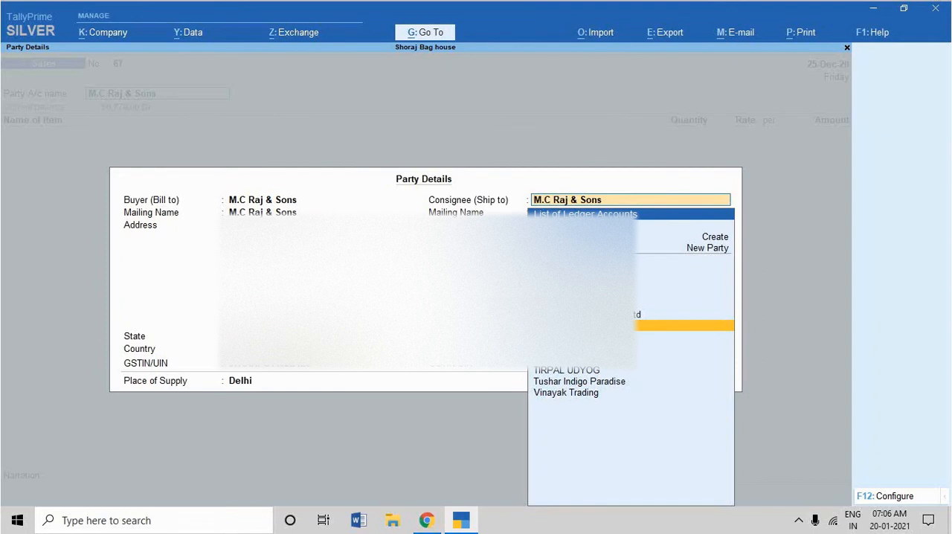
pyautogui.write('VI')
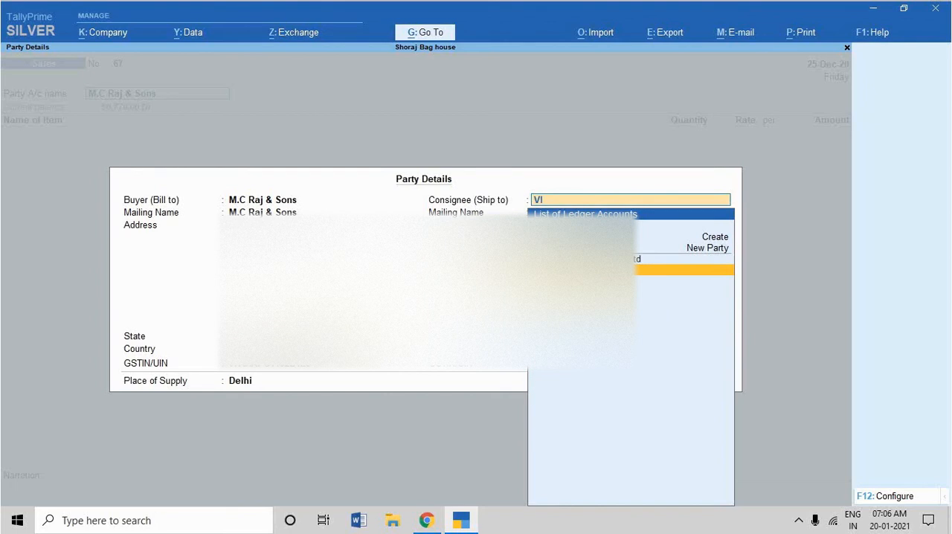
pyautogui.press('Return')
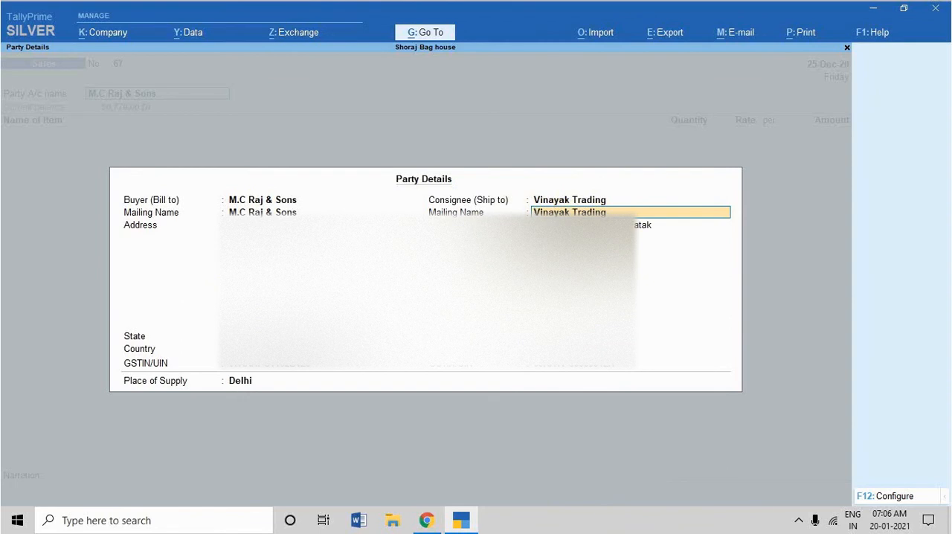
# Accept the consignee's mailing, address and GST details, and keep Delhi as the place of supply.
pyautogui.press('Return')
pyautogui.press('Return')
pyautogui.press('Return')
pyautogui.press('Return')
pyautogui.press('Return')
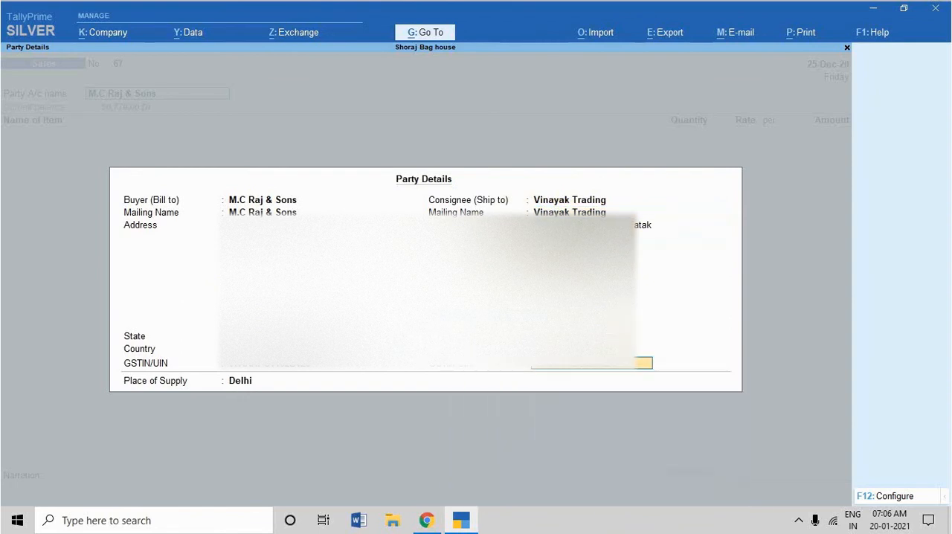
pyautogui.press('Return')
pyautogui.press('Return')
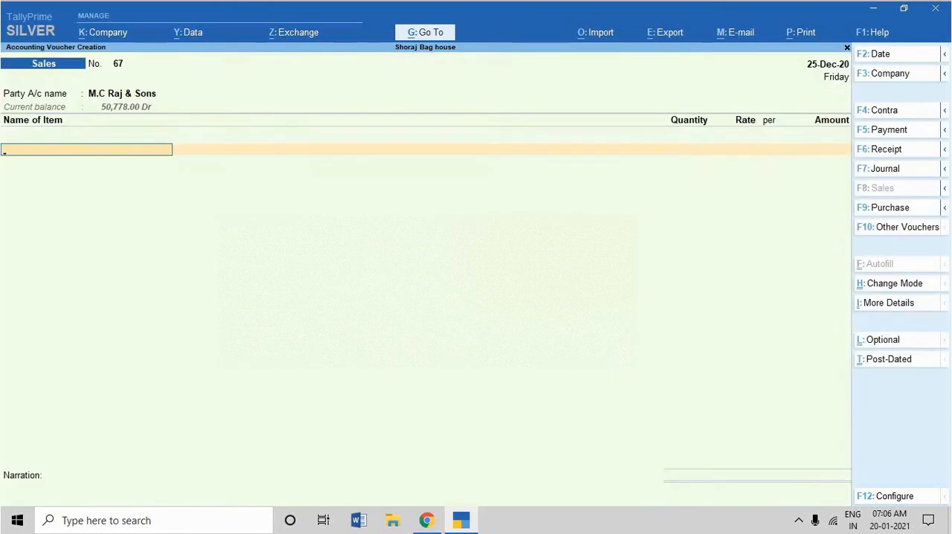
pyautogui.press('BackSpace')
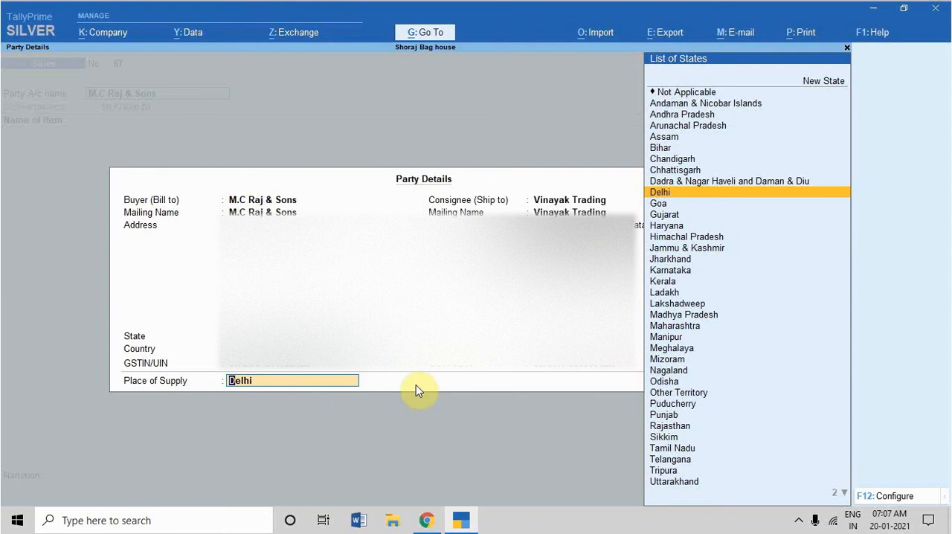
pyautogui.press('Return')
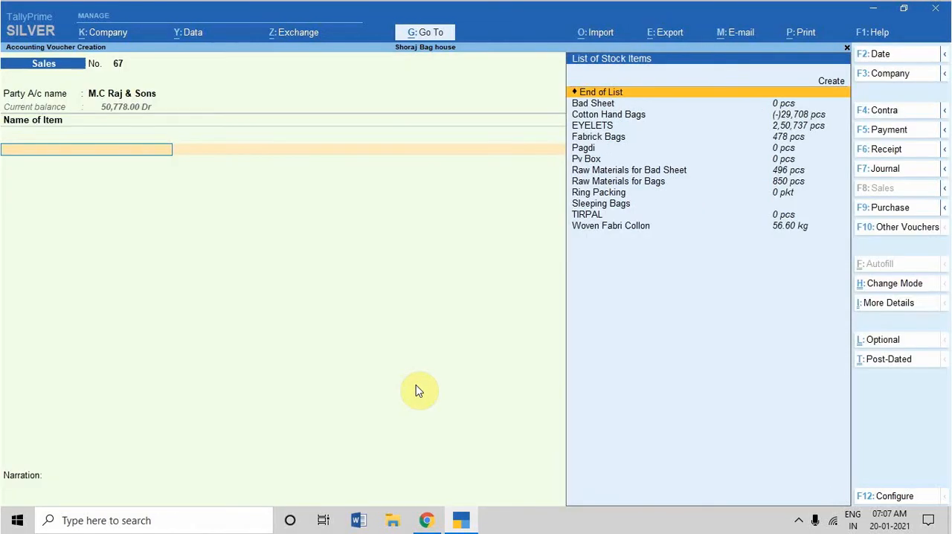
# Add the stock item Cotton Hand Bags with no tracking or order number, quantity 1 pcs at a rate of 20.00.
pyautogui.write('B')
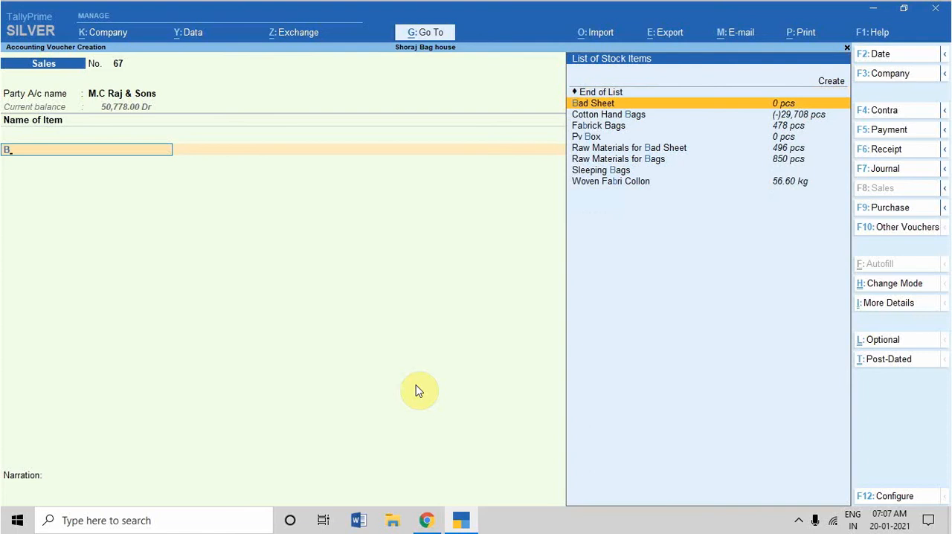
pyautogui.press('Down')
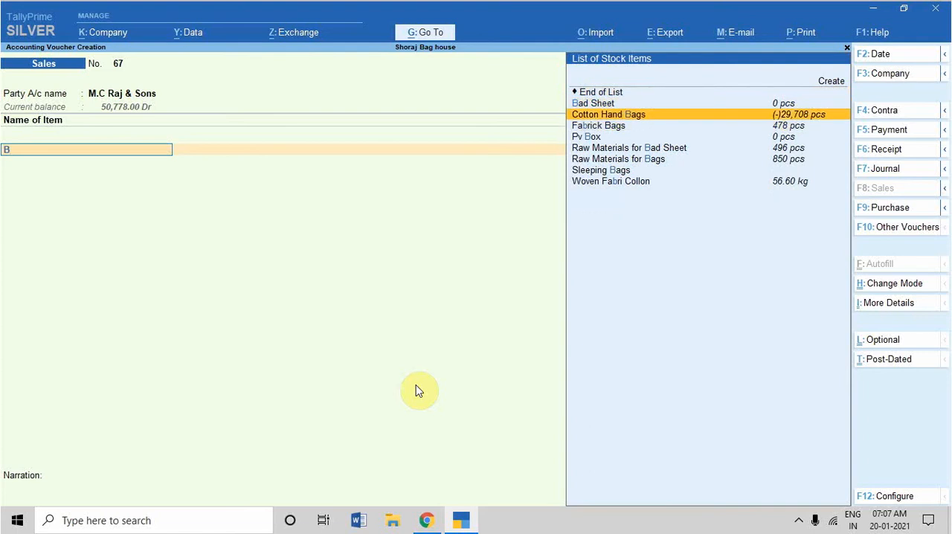
pyautogui.press('Return')
pyautogui.press('Return')
pyautogui.press('Return')
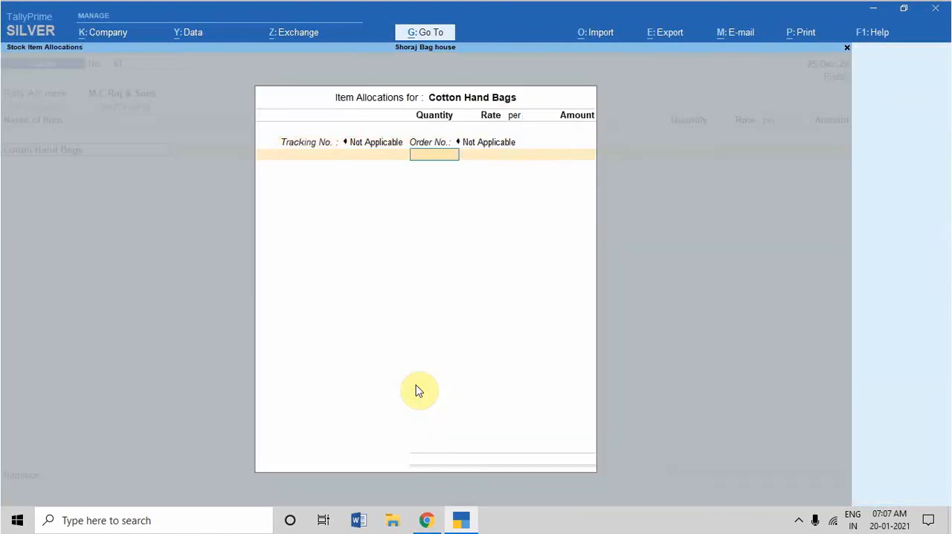
pyautogui.write('1')
pyautogui.press('Return')
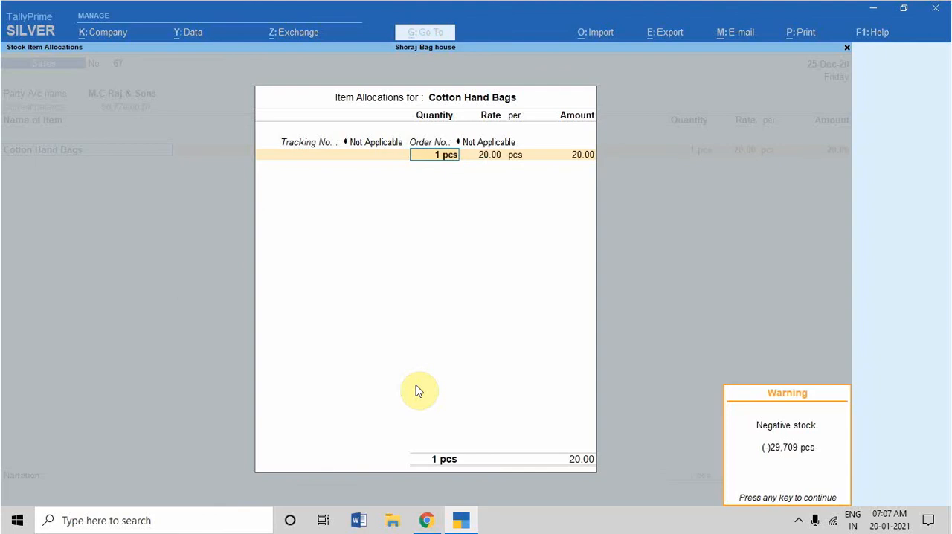
pyautogui.press('Return')
pyautogui.press('Return')
pyautogui.press('Return')
pyautogui.press('Return')
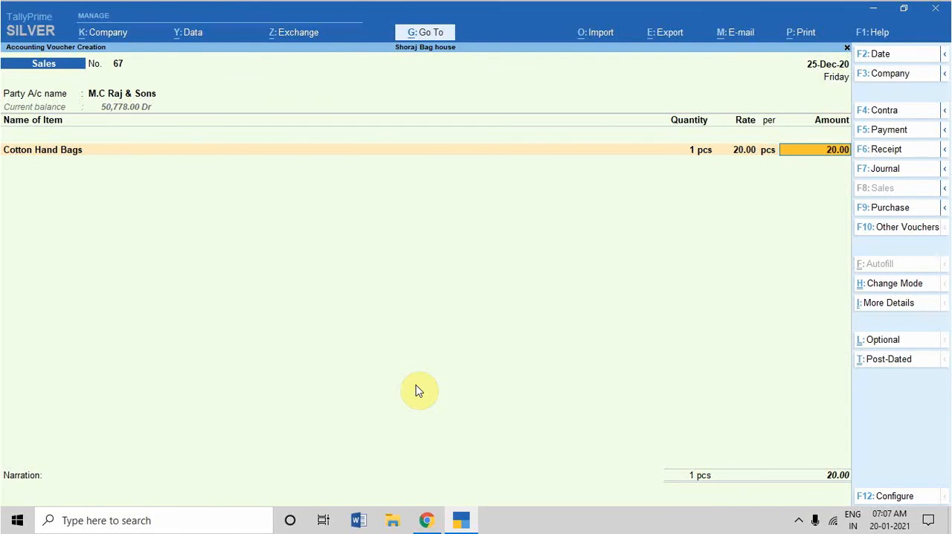
# Allocate the Cotton Hand Bags amount of 20.00 to the Sales ledger and the cost centre Fas.
pyautogui.press('Return')
pyautogui.write('SA')
pyautogui.press('Return')
pyautogui.press('Return')
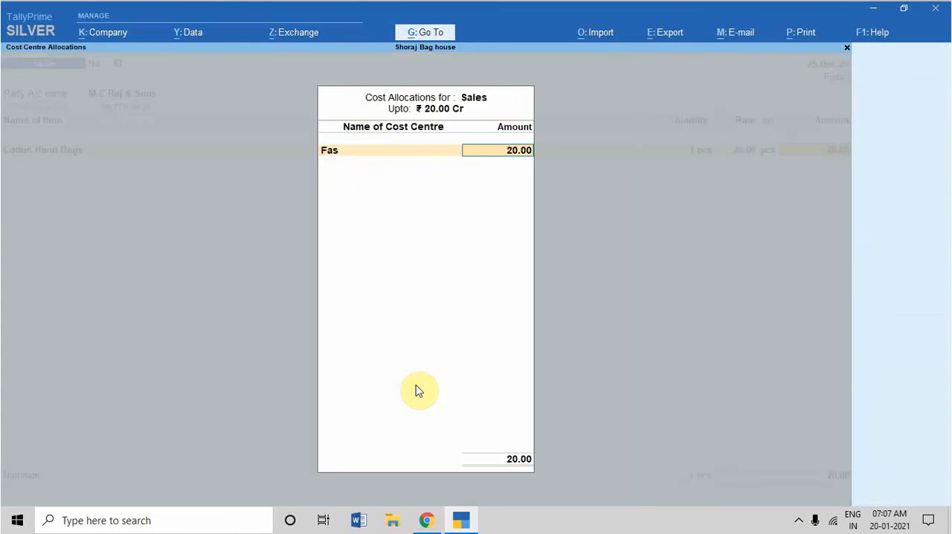
pyautogui.press('Return')
pyautogui.press('Return')
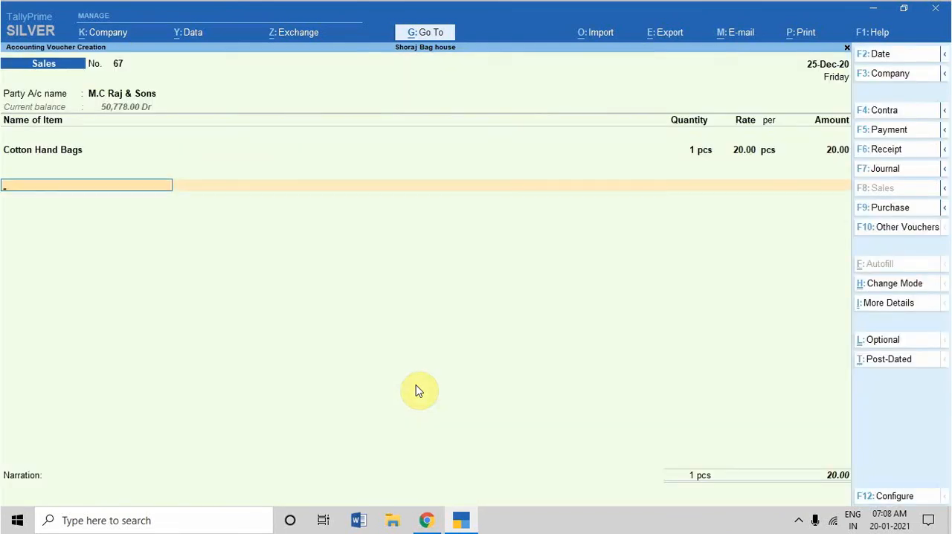
# Add the Output CGST and Output SGST tax ledgers below the stock item.
pyautogui.write('OUT')
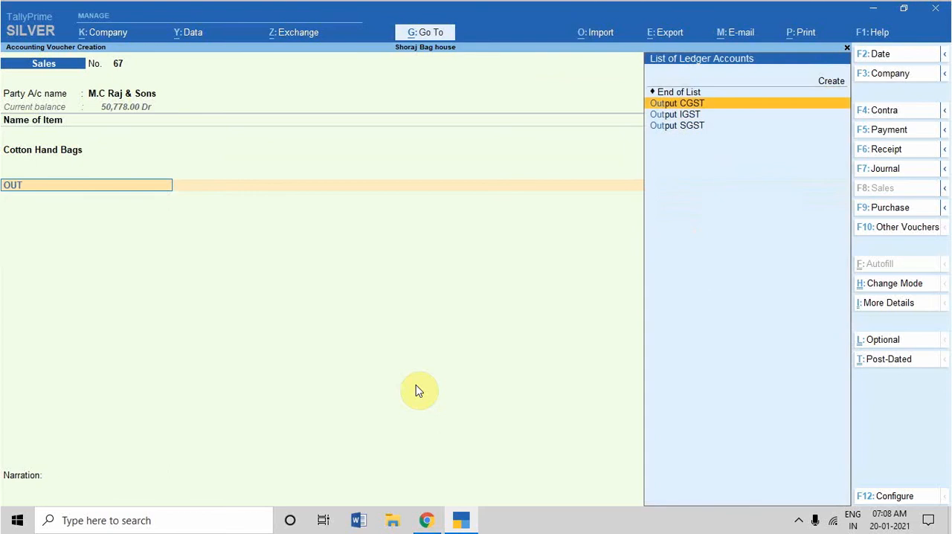
pyautogui.press('Return')
pyautogui.press('Return')
pyautogui.write('OUT')
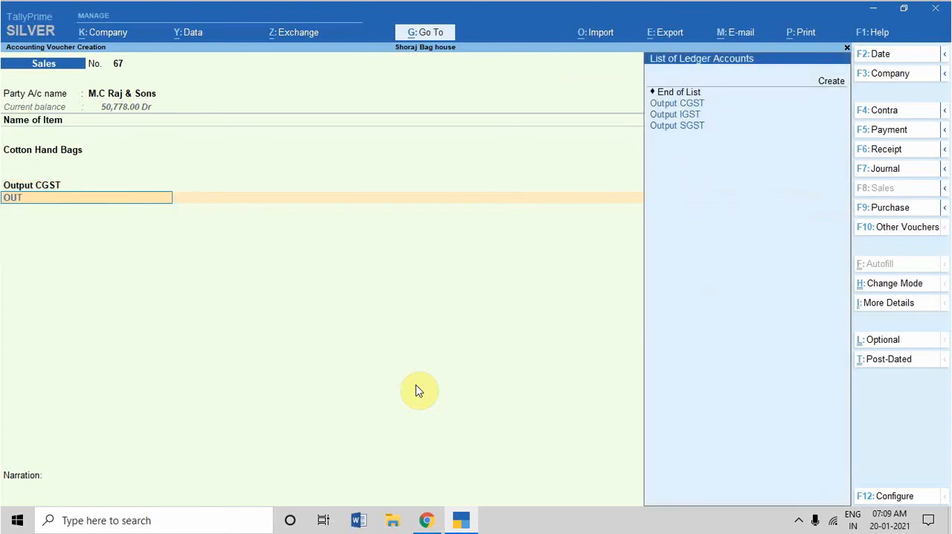
pyautogui.press('Down')
pyautogui.press('Down')
# Add the ROUND OFF ledger without an amount and save the sales voucher with a blank narration.
pyautogui.press('Return')
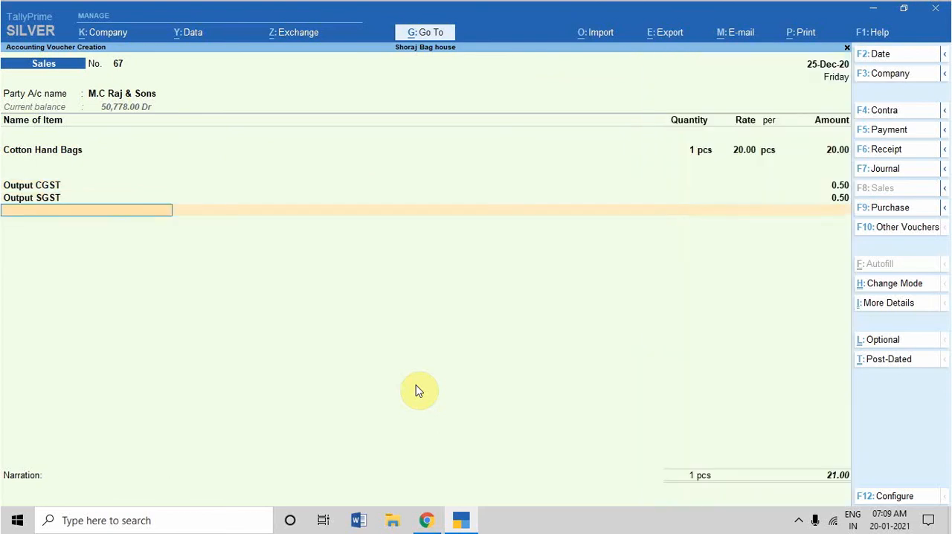
pyautogui.write('R')
pyautogui.press('Return')
pyautogui.press('Return')
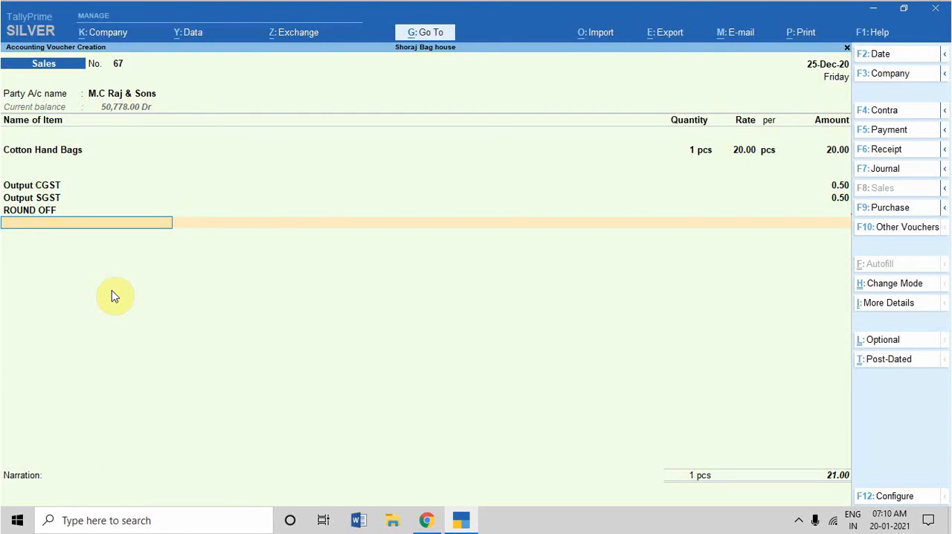
pyautogui.press('Return')
pyautogui.press('Return')
pyautogui.press('Return')
pyautogui.press('Return')
pyautogui.press('Return')
pyautogui.press('Return')
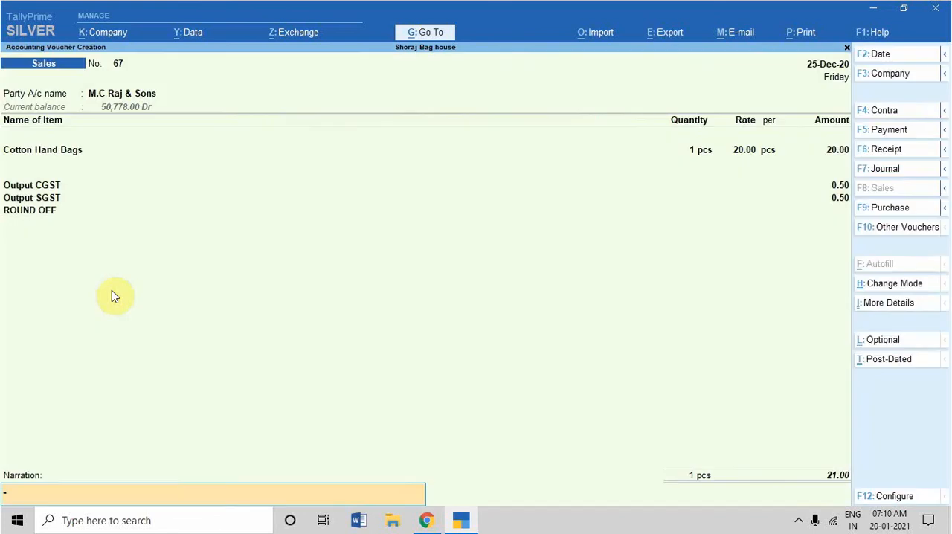
pyautogui.press('Return')
pyautogui.press('Return')
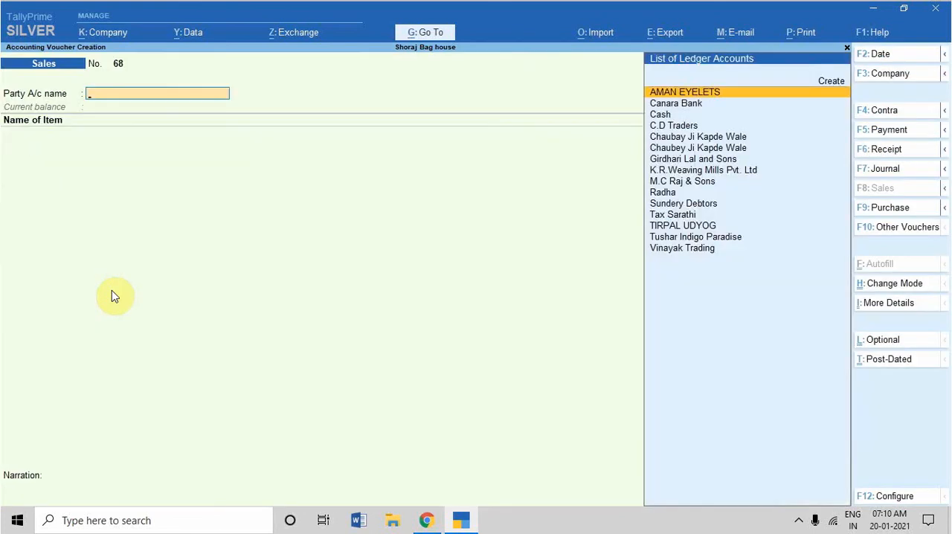
# Reopen the last saved sales voucher, set its date to 20-Jan-21 and save the change.
pyautogui.press('pageup')
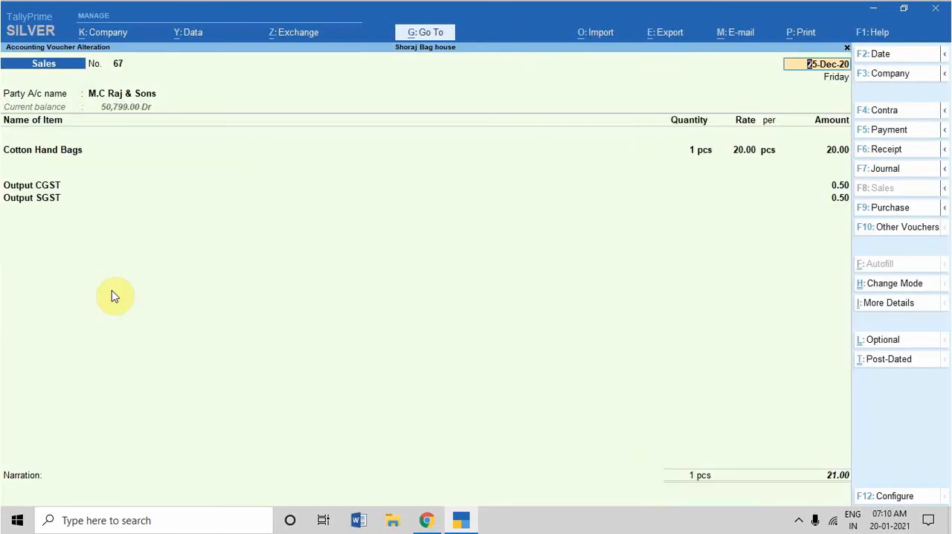
pyautogui.press('F2')
pyautogui.press('BackSpace')
pyautogui.write('20-1')
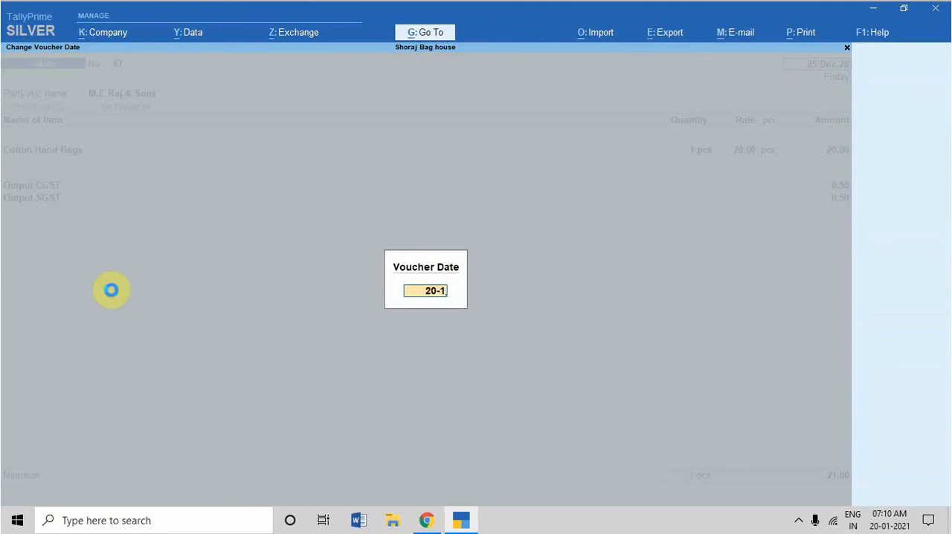
pyautogui.press('Return')
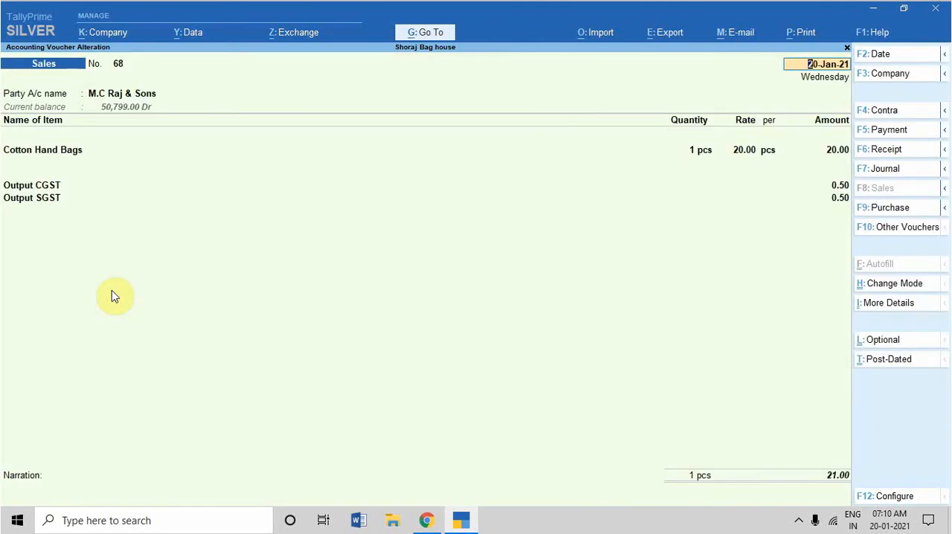
pyautogui.press('ctrl')
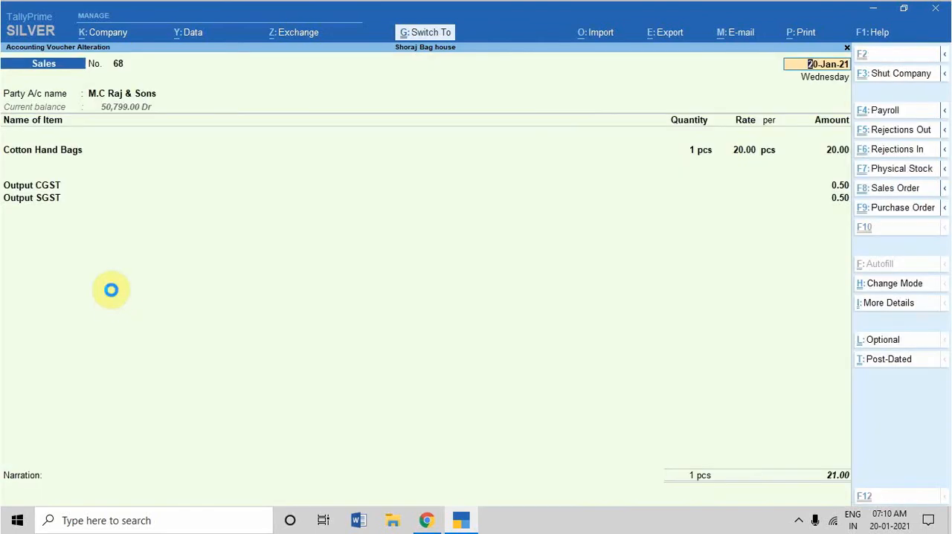
pyautogui.hotkey('ctrl', 'a')
# Open the saved voucher's print preview, examine the enlarged tax invoice from header to tax summary, and close the preview.
pyautogui.press('pageup')
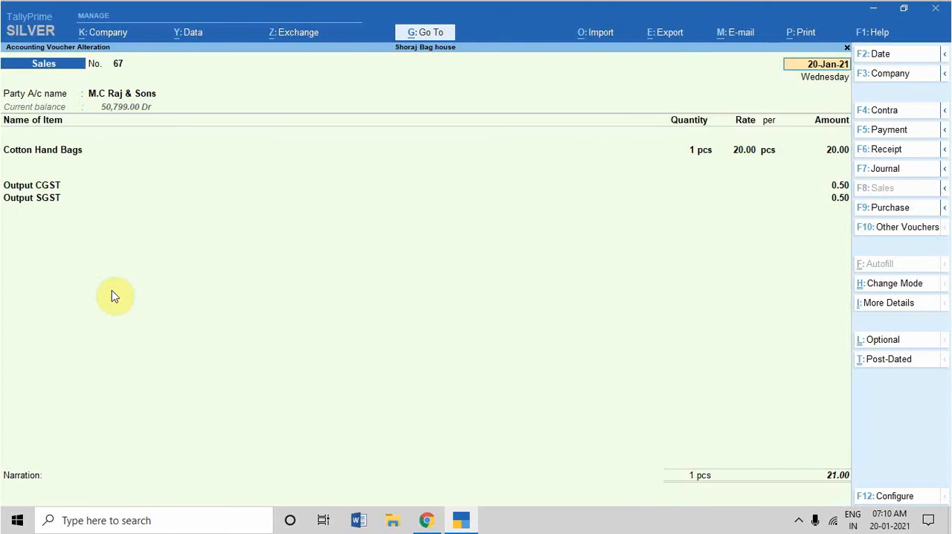
pyautogui.hotkey('alt', 'p')
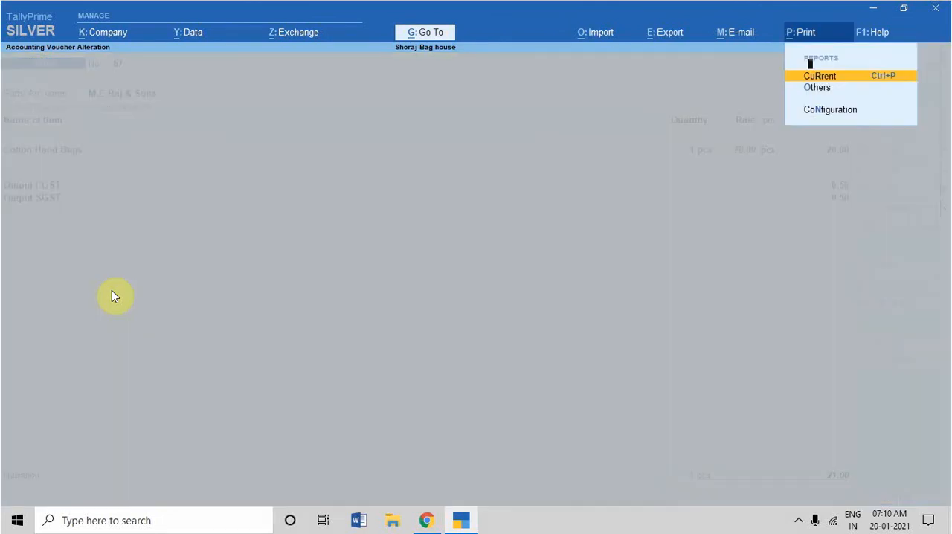
pyautogui.press('Return')
pyautogui.press('i')
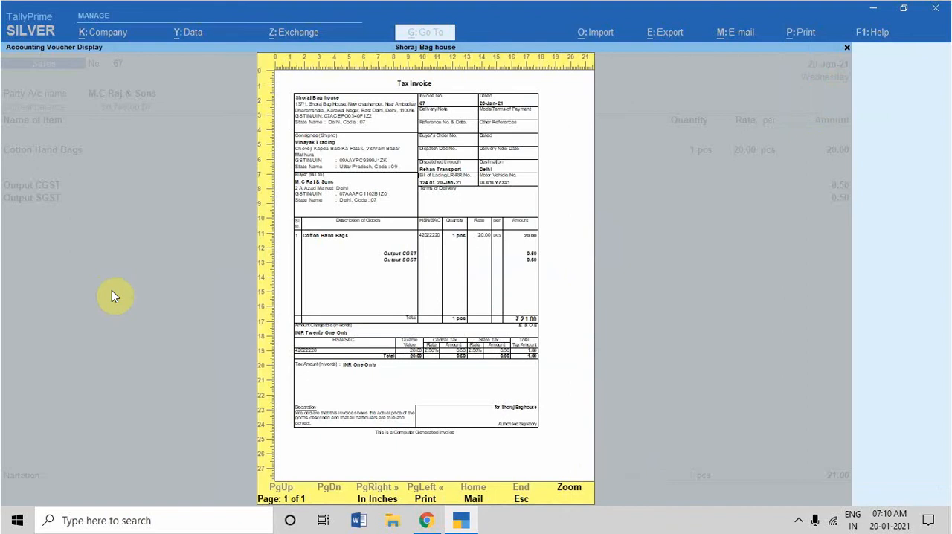
pyautogui.hotkey('alt', 'z')
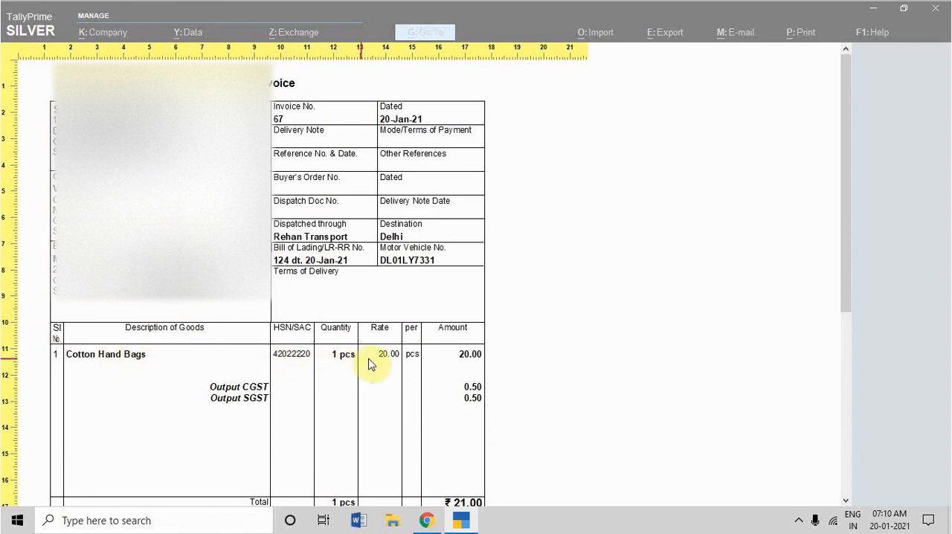
pyautogui.scroll(-1, 257, 390)
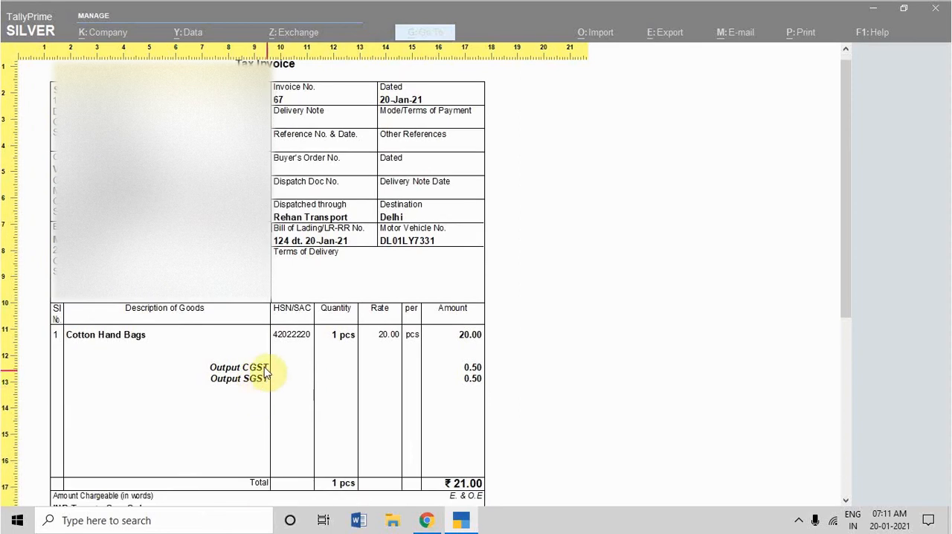
pyautogui.scroll(-4, 417, 357)
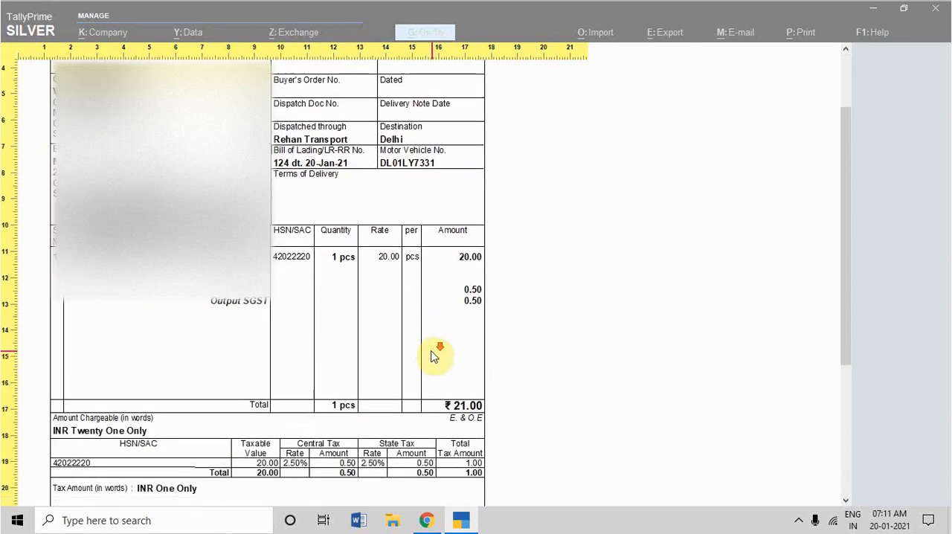
pyautogui.scroll(-8, 424, 356)
pyautogui.scroll(6, 395, 342)
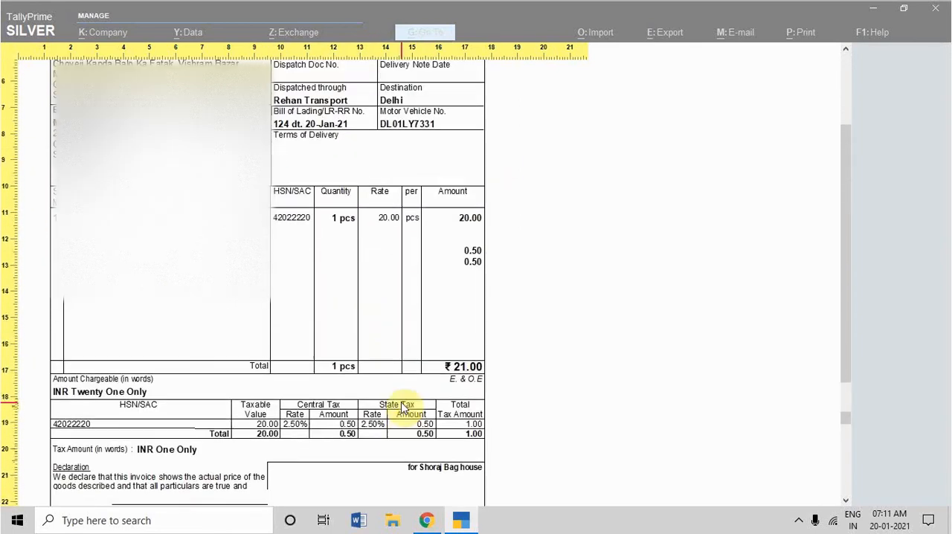
pyautogui.scroll(7, 401, 408)
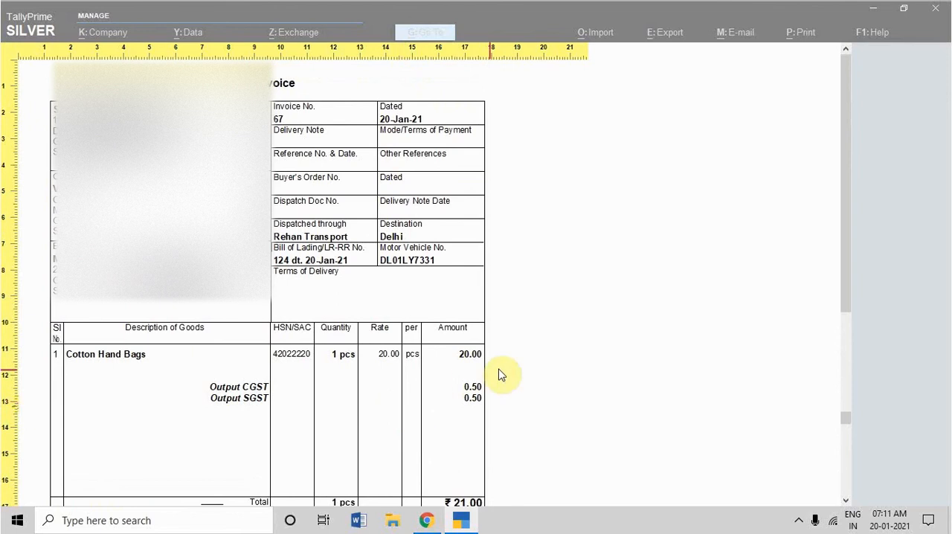
pyautogui.press('Escape')
pyautogui.press('Escape')
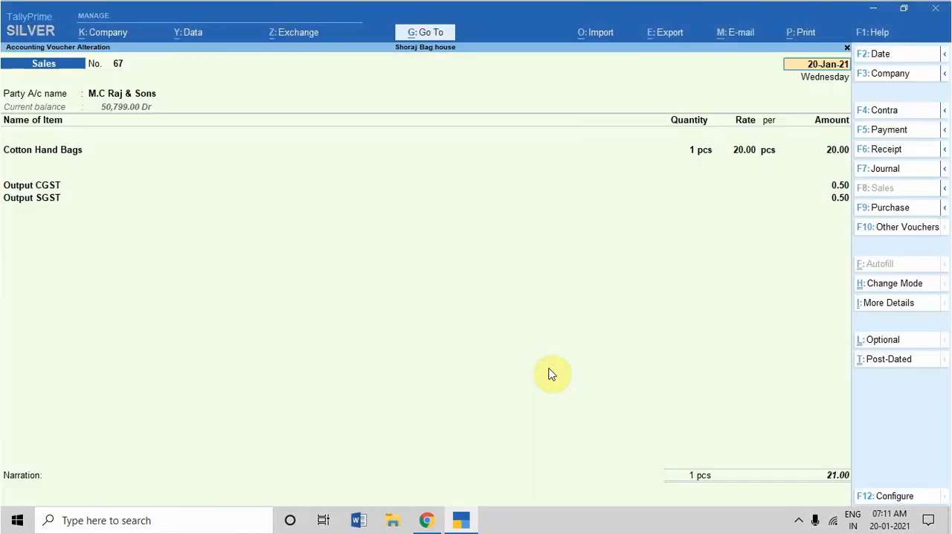
# Switch to the E-Way Bill System in Chrome and start a new e-way bill with transaction type Bill To - Ship To.
pyautogui.click(426, 520)
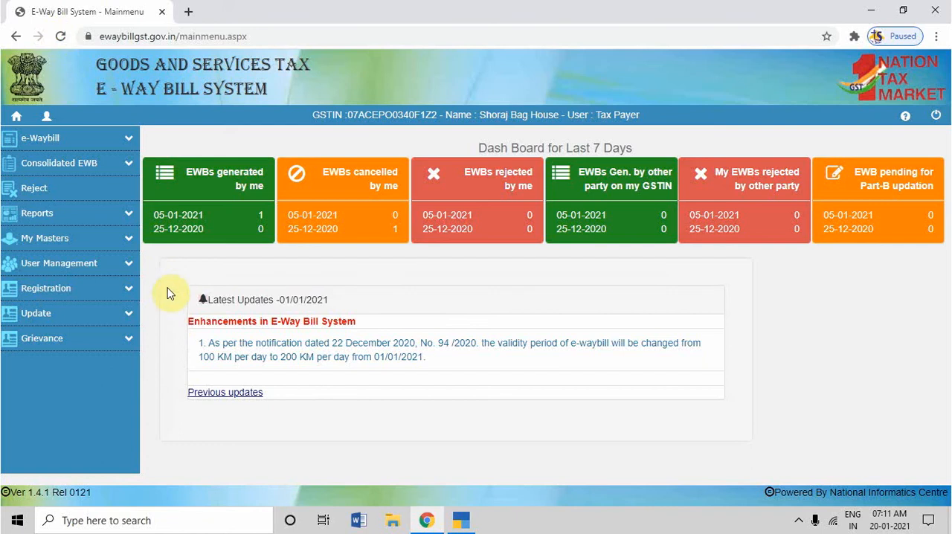
pyautogui.click(129, 143)
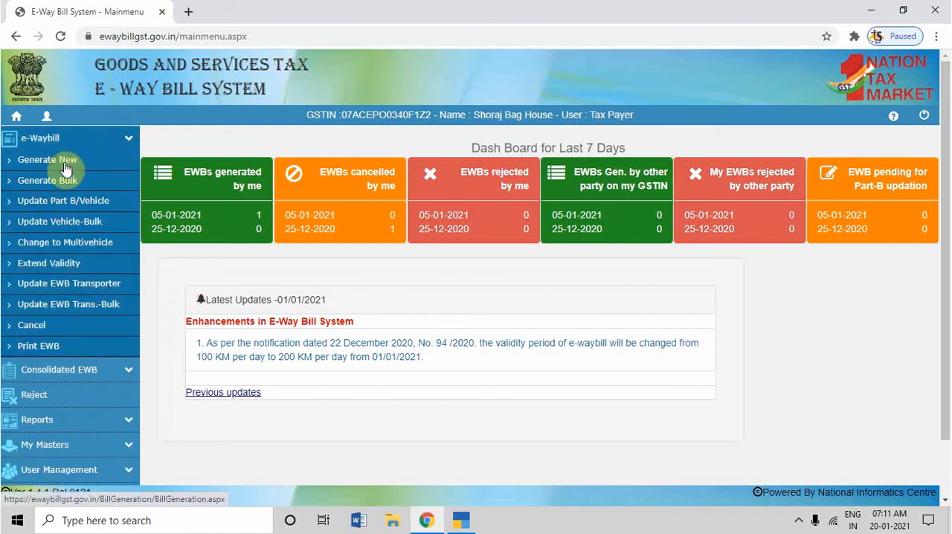
pyautogui.click(66, 168)
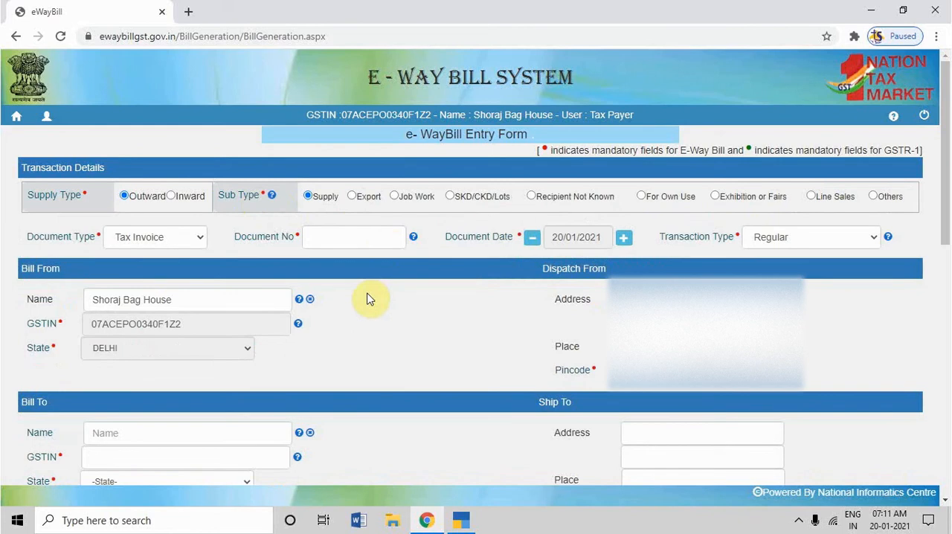
pyautogui.click(781, 240)
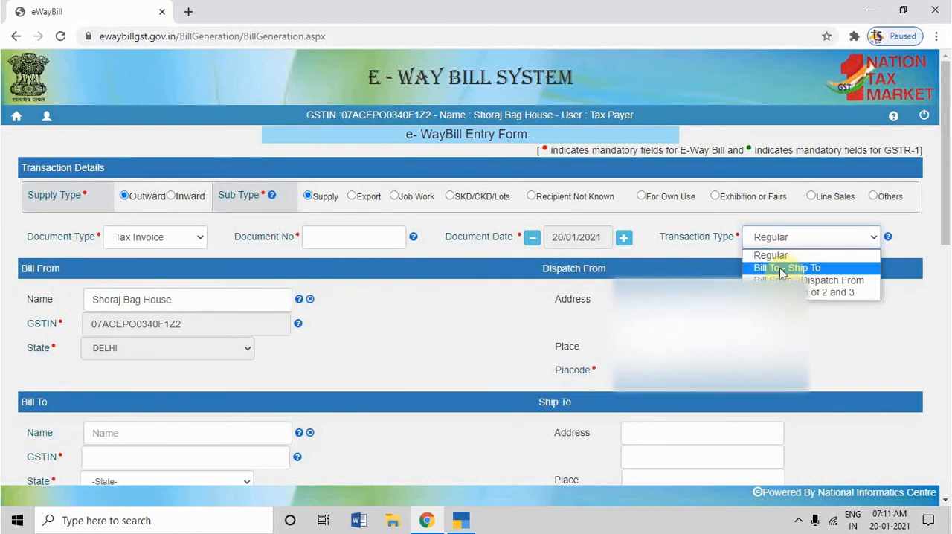
pyautogui.click(781, 269)
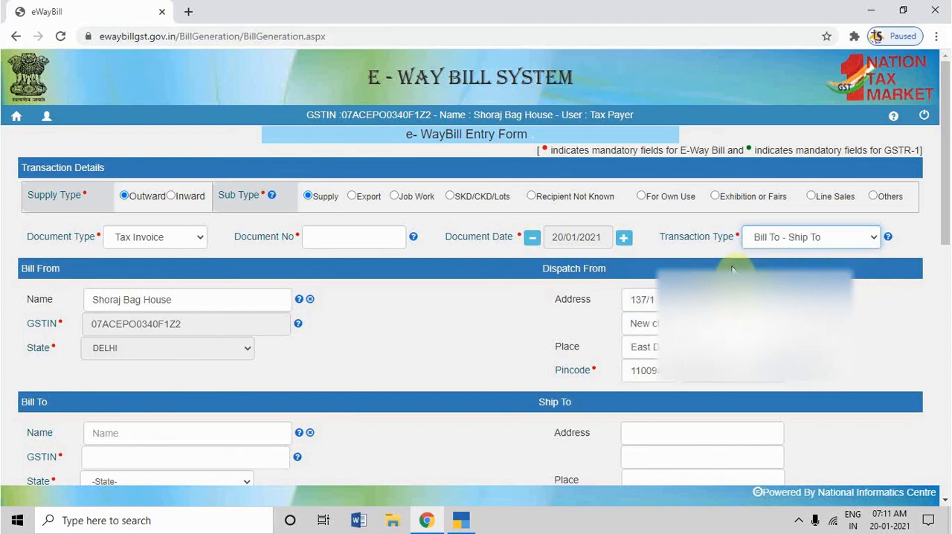
# Check the sales voucher's number in TallyPrime and enter 67 as the Document No of the e-way bill.
pyautogui.click(463, 522)
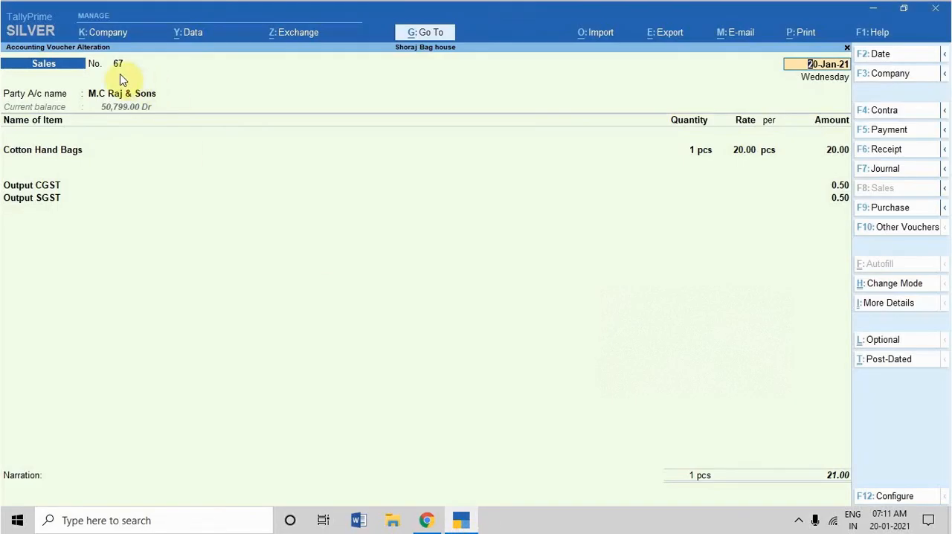
pyautogui.click(427, 520)
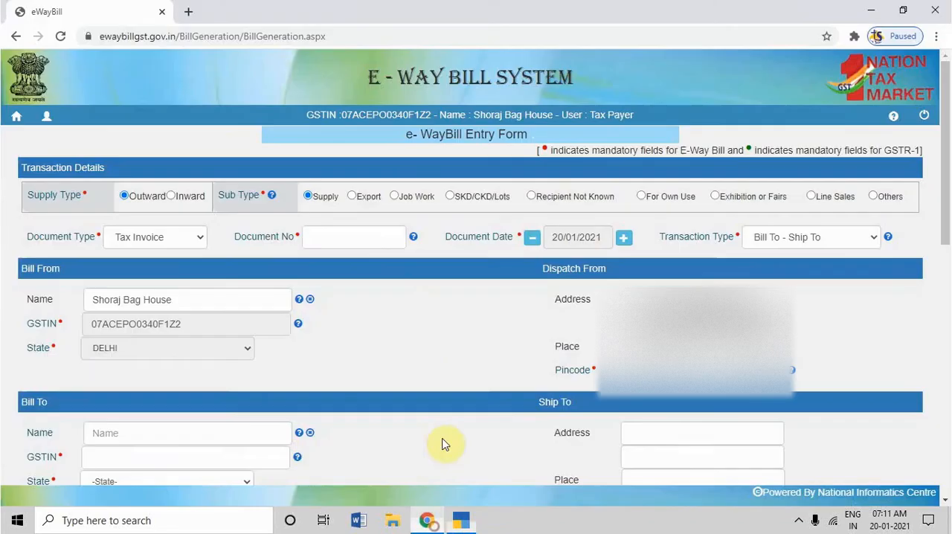
pyautogui.click(354, 228)
pyautogui.write('67')
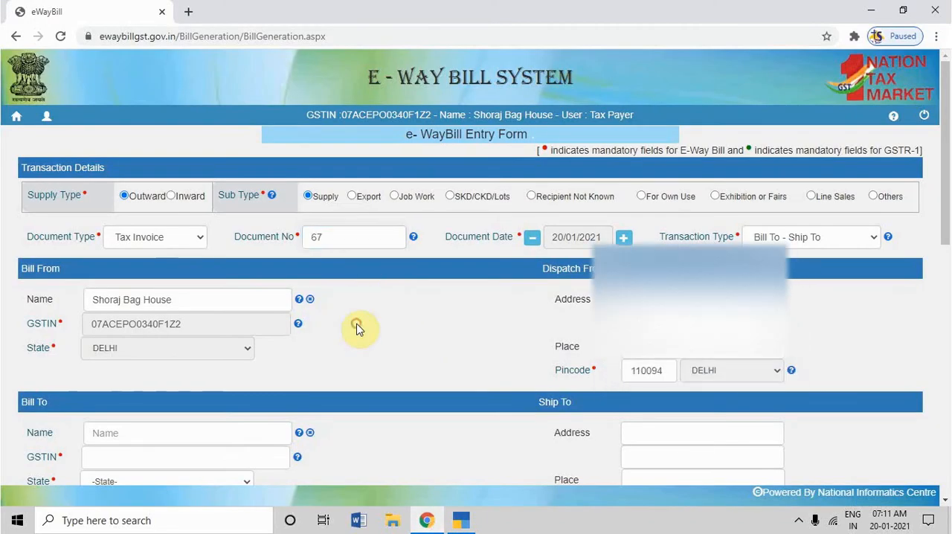
# Leave the Bill To name empty and open the Party Details of the sales voucher in TallyPrime.
pyautogui.scroll(-3, 357, 328)
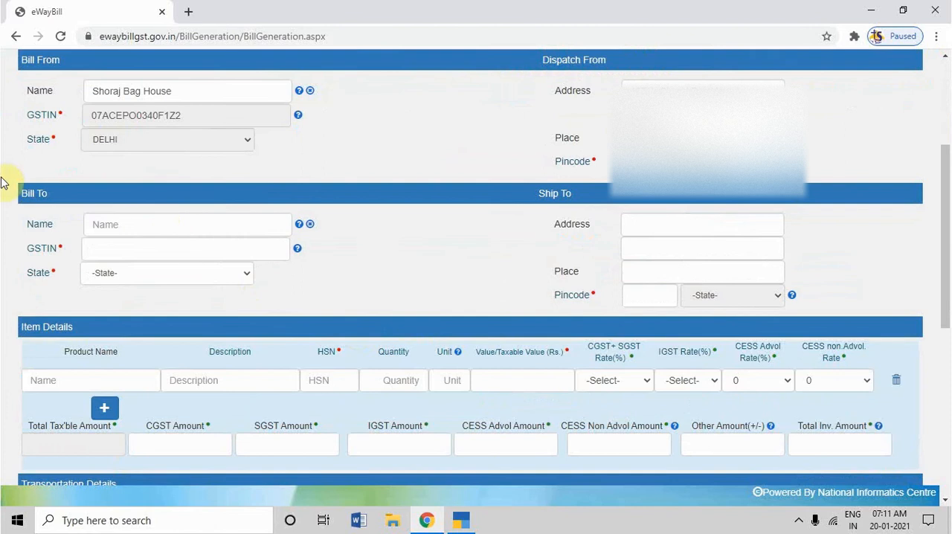
pyautogui.click(116, 225)
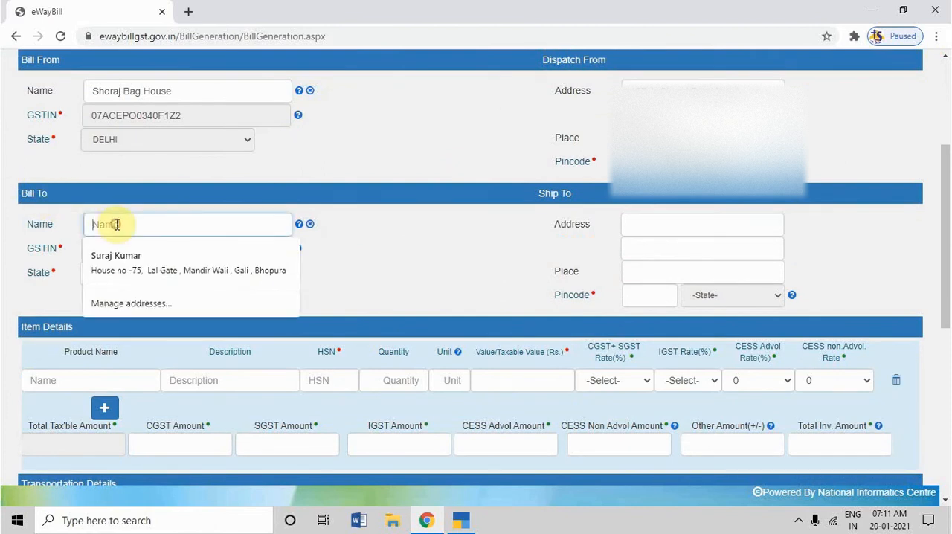
pyautogui.click(393, 229)
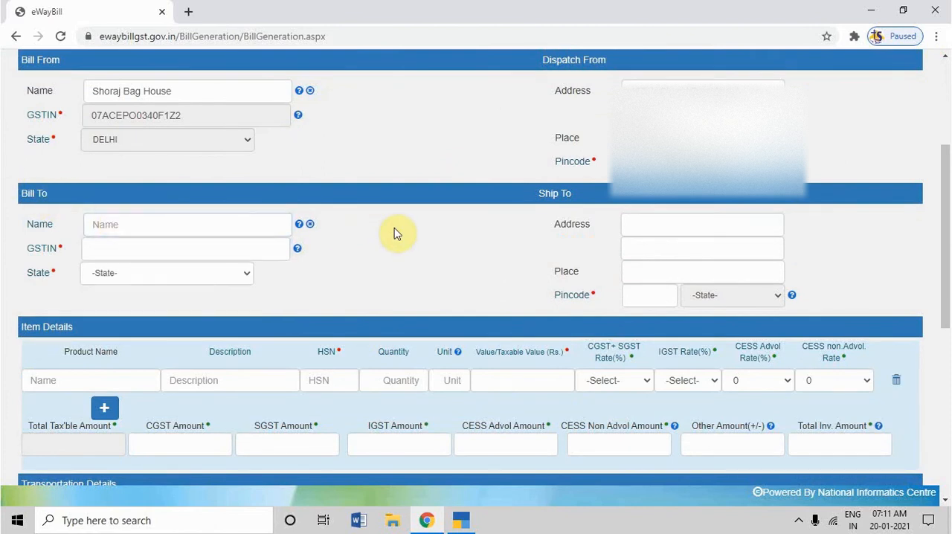
pyautogui.click(462, 520)
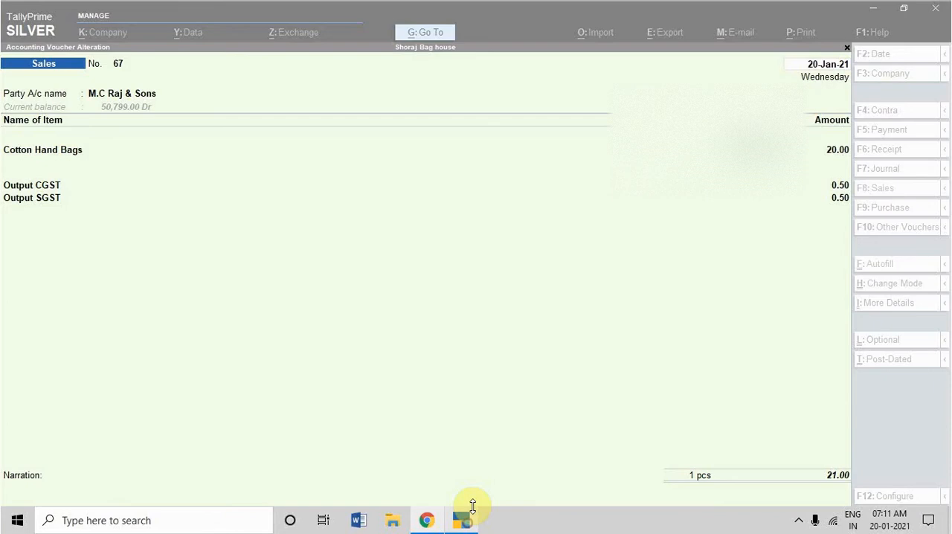
pyautogui.press('Return')
pyautogui.press('Return')
pyautogui.press('Return')
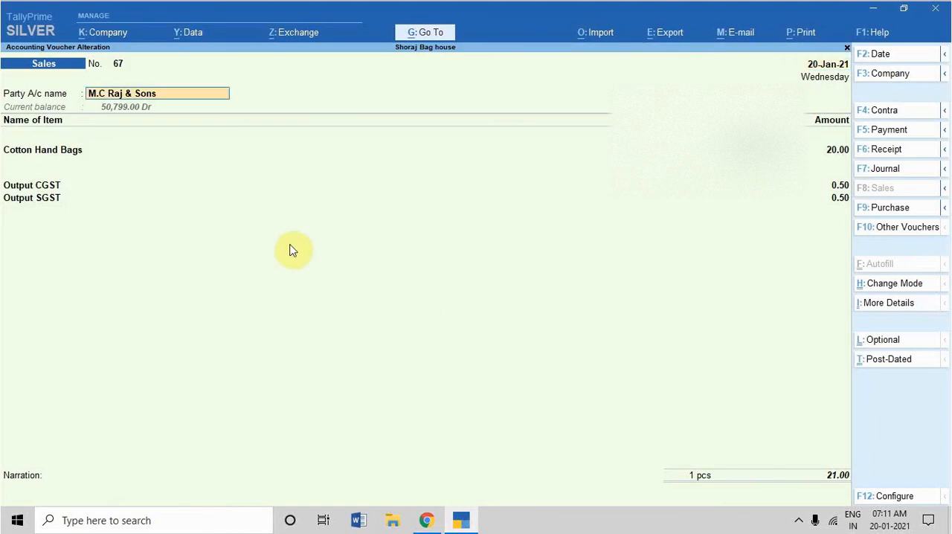
pyautogui.press('Return')
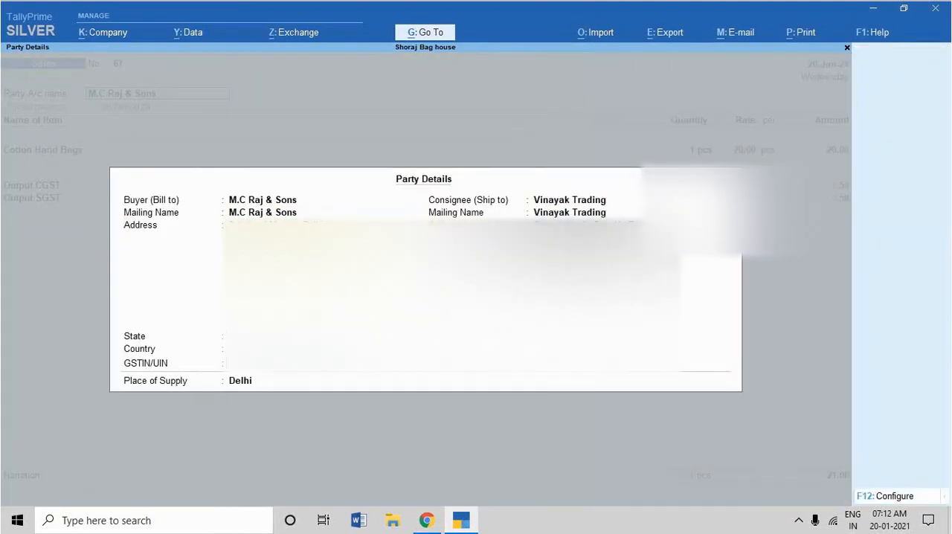
# Return to the e-way bill form in Chrome and paste the buyer's GSTIN under Bill To to fill in the buyer's details.
pyautogui.click(421, 520)
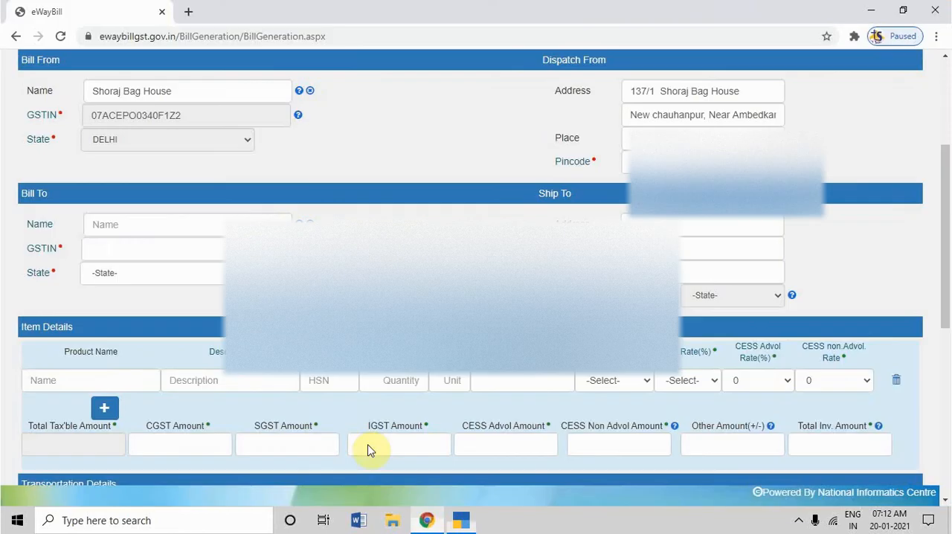
pyautogui.click(153, 248)
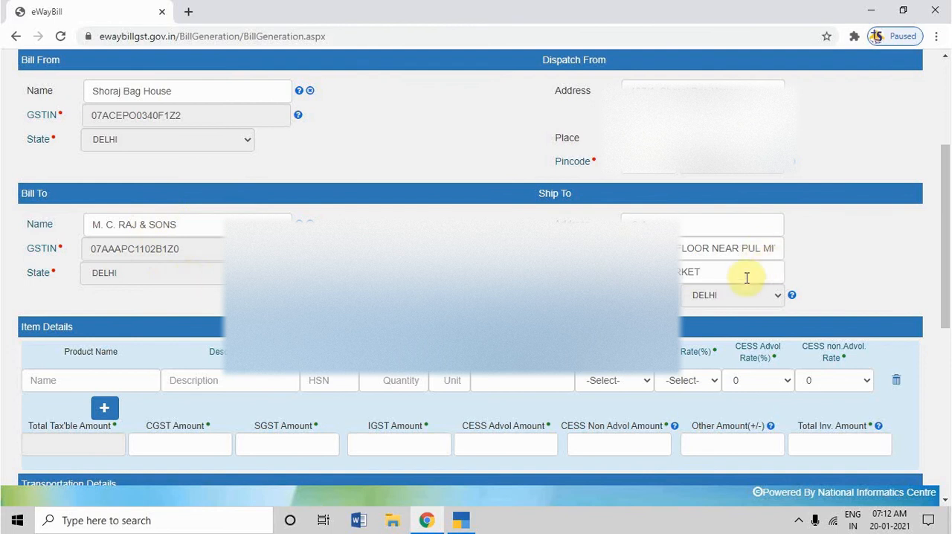
# Clear the buyer's address lines and place from the Ship To section of the e-way bill form.
pyautogui.click(704, 266)
pyautogui.doubleClick(705, 266)
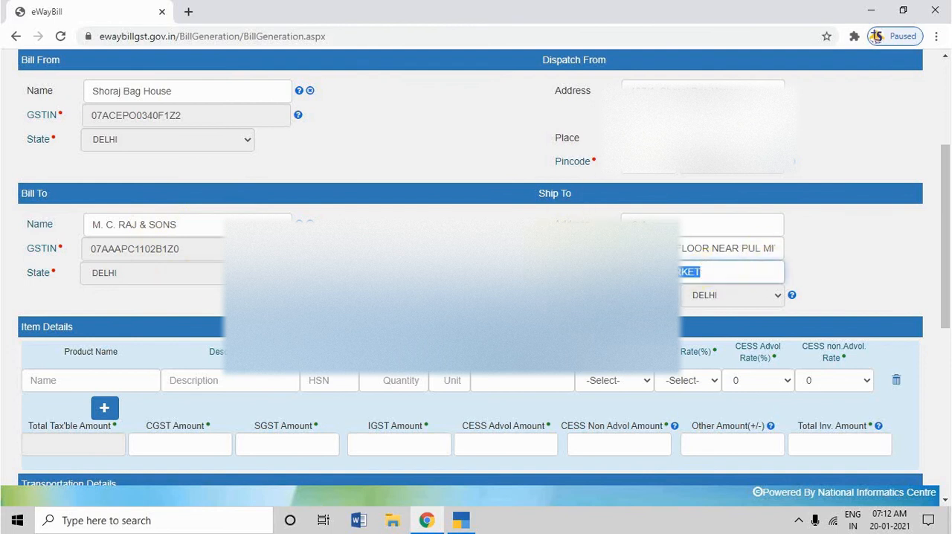
pyautogui.press('BackSpace')
pyautogui.tripleClick(779, 248)
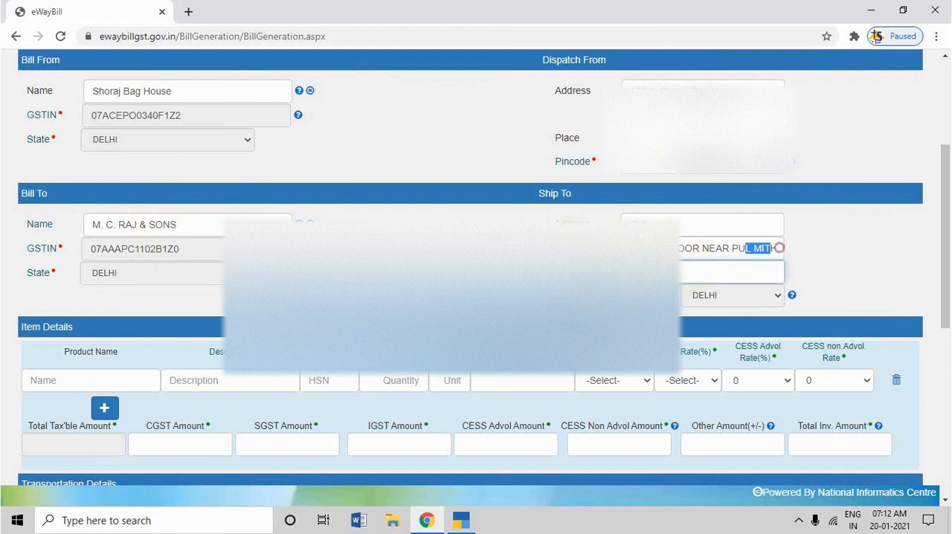
pyautogui.press('BackSpace')
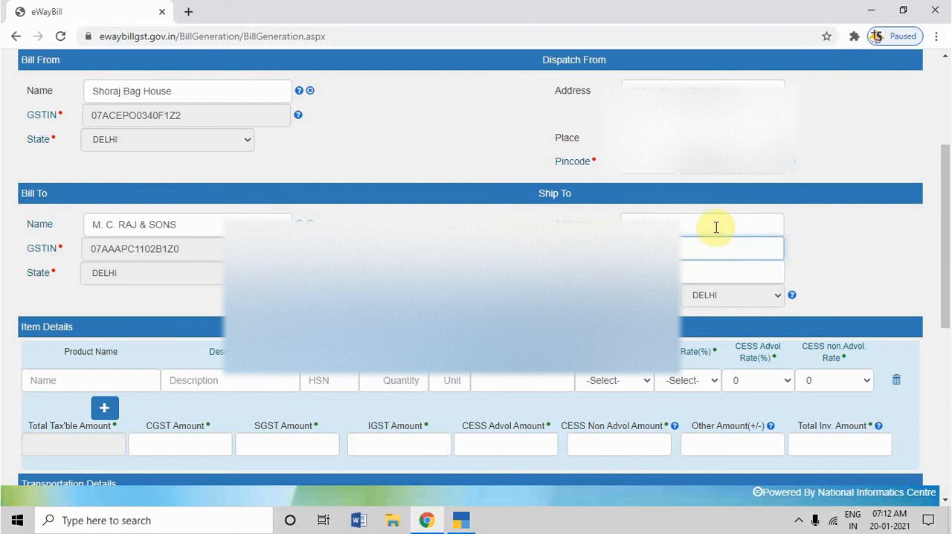
pyautogui.click(714, 226)
pyautogui.click(682, 253)
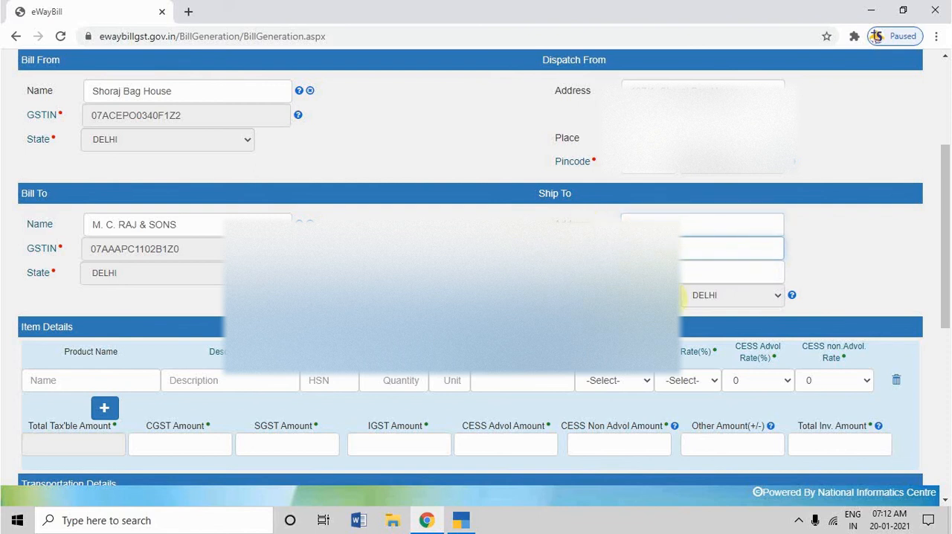
pyautogui.click(661, 296)
# Try to copy the consignee's mailing name from the sales voucher's Party Details in TallyPrime for the Ship To address.
pyautogui.click(656, 216)
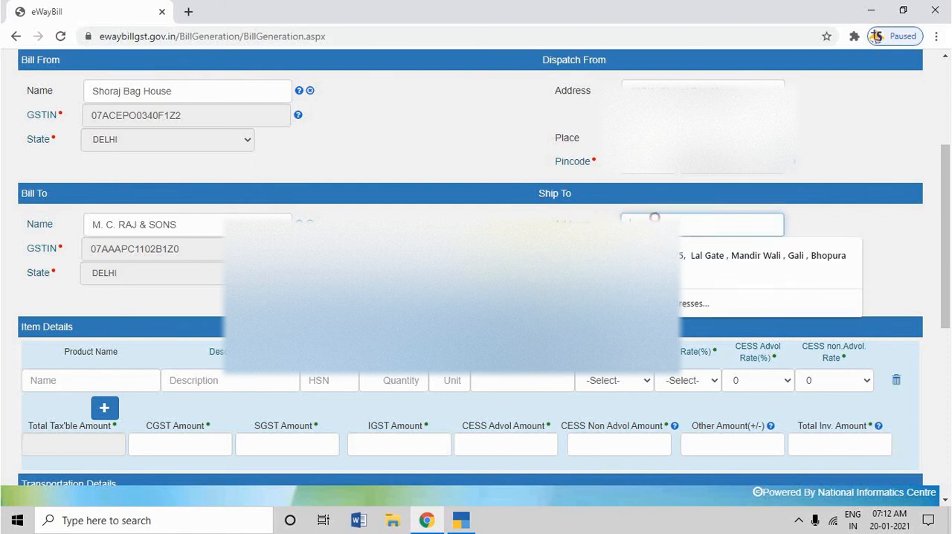
pyautogui.hotkey('alt', 'Tab')
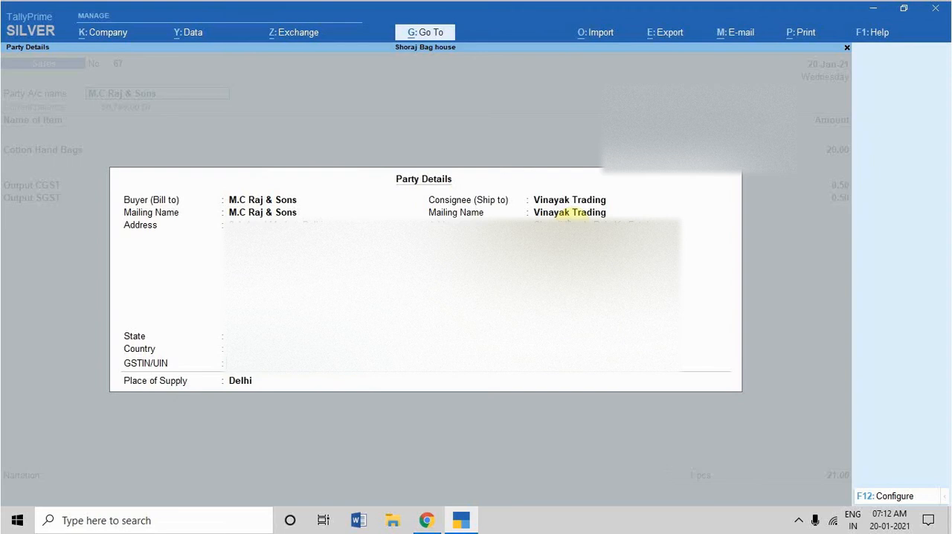
pyautogui.click(569, 214)
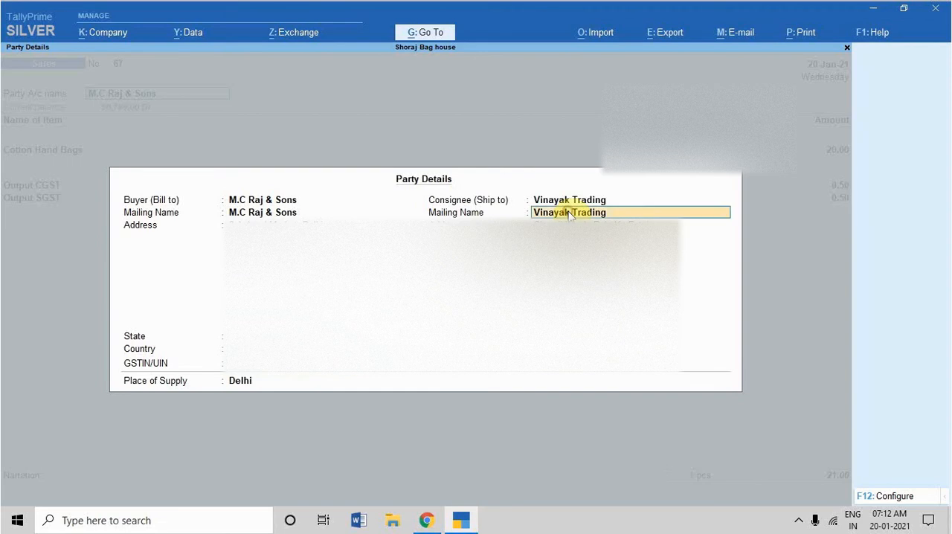
pyautogui.write('C')
pyautogui.press('Escape')
pyautogui.press('y')
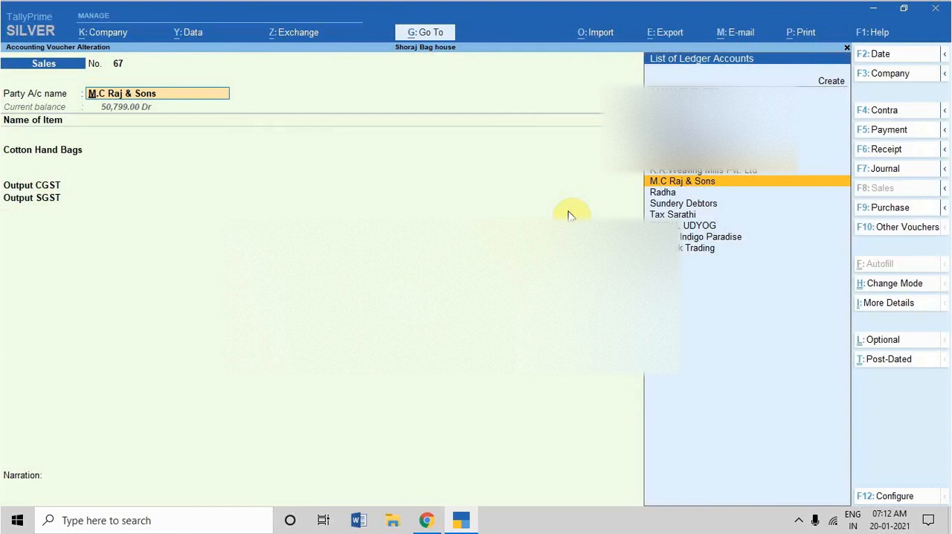
# Reopen the voucher's Party Details at the consignee's mailing name and enter Vinayak Trading in the first Ship To address line in Chrome.
pyautogui.press('Return')
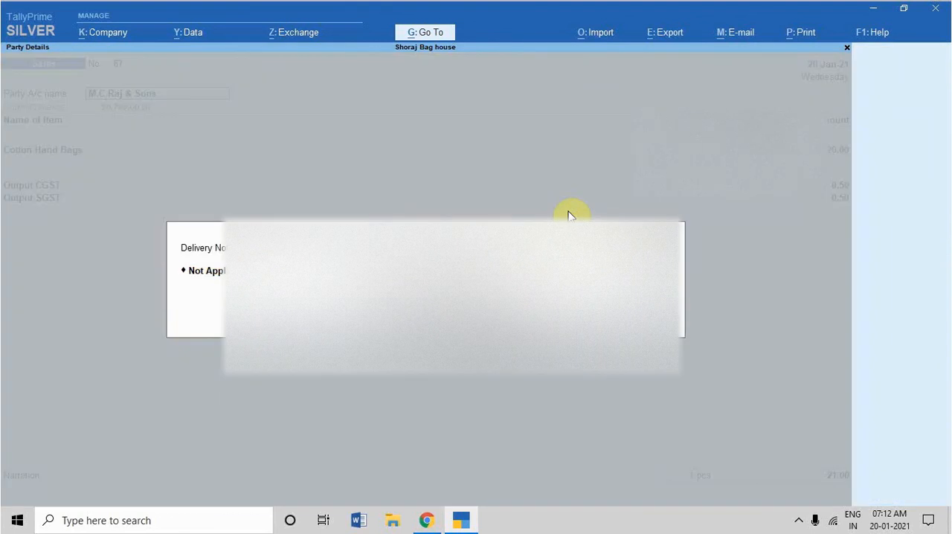
pyautogui.press('Return')
pyautogui.press('Return')
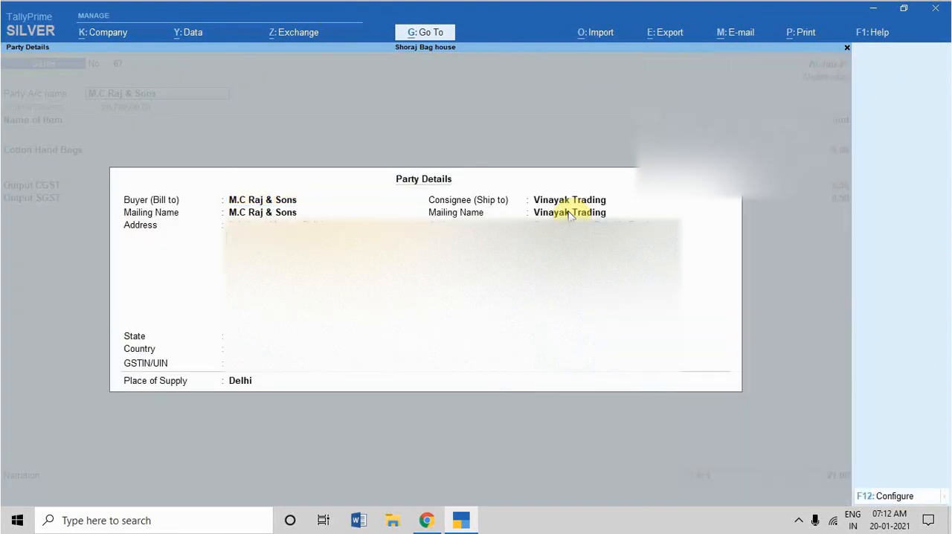
pyautogui.press('Return')
pyautogui.press('Return')
pyautogui.press('Return')
pyautogui.press('Return')
pyautogui.press('Return')
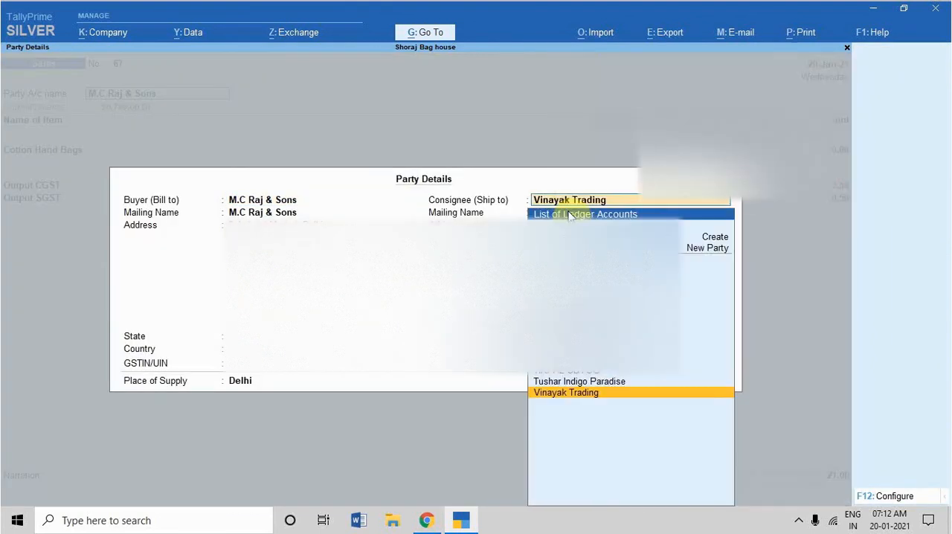
pyautogui.press('Return')
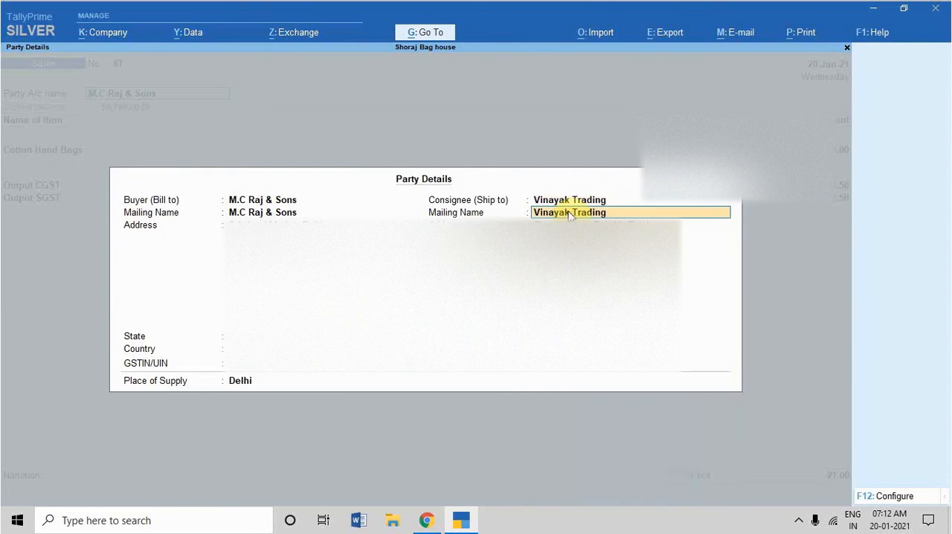
pyautogui.hotkey('alt', 'Tab')
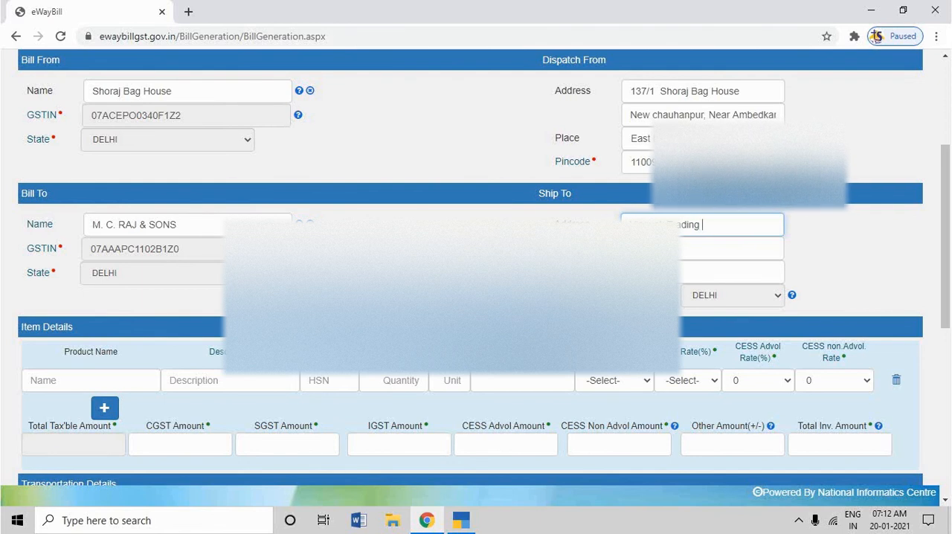
# Copy the consignee's GSTIN from TallyPrime and add it after the name in the first Ship To address line in Chrome.
pyautogui.hotkey('alt', 'Tab')
pyautogui.press('Return')
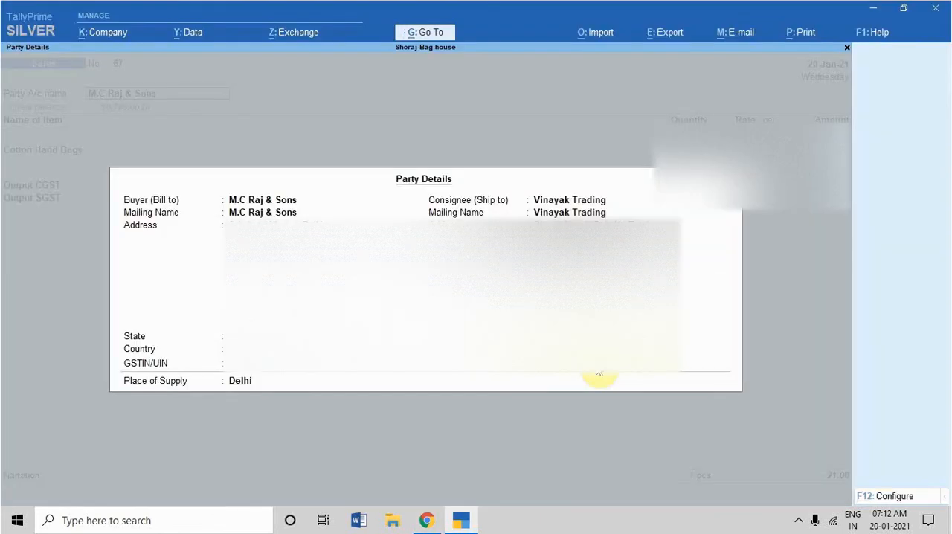
pyautogui.hotkey('alt', 'Tab')
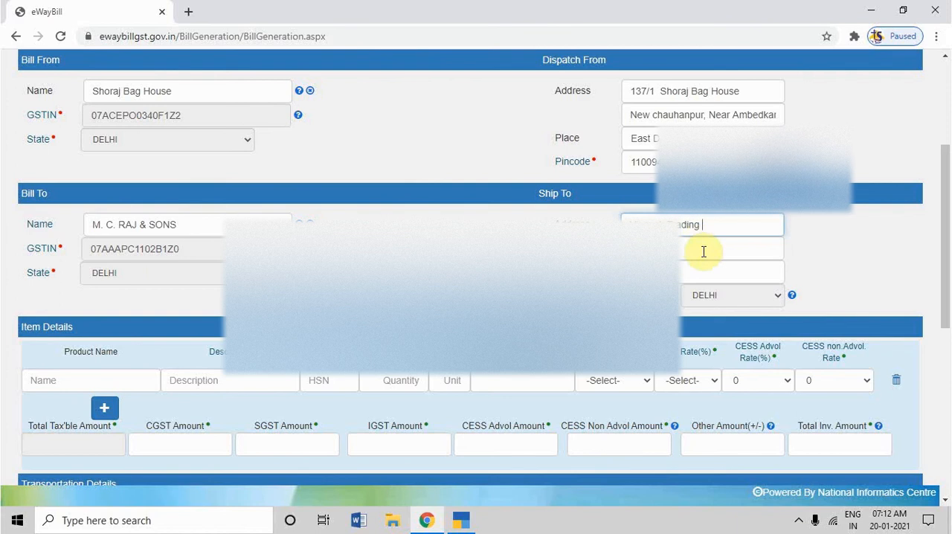
pyautogui.hotkey('ctrl', 'v')
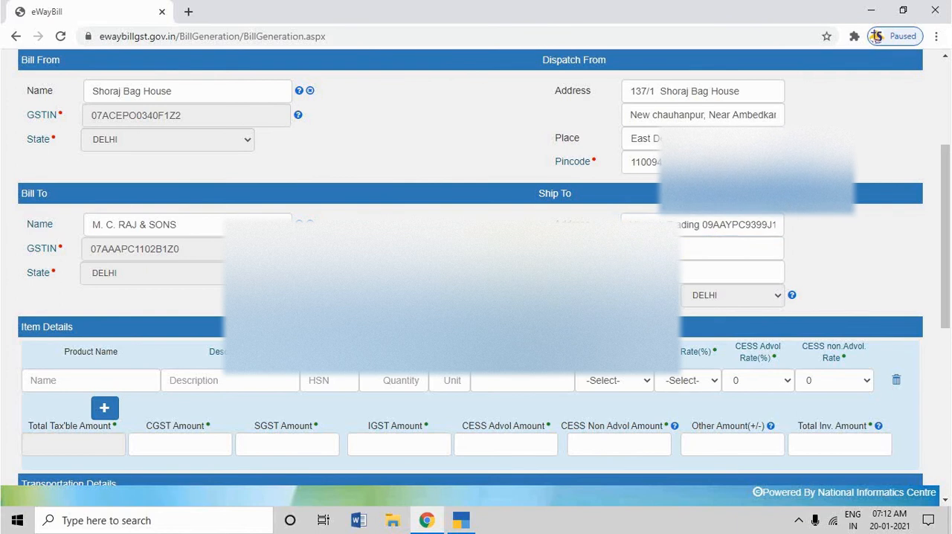
# Copy the consignee's address from TallyPrime's Party Details into the second address line and place of Ship To in Chrome.
pyautogui.click(683, 255)
pyautogui.hotkey('alt', 'Tab')
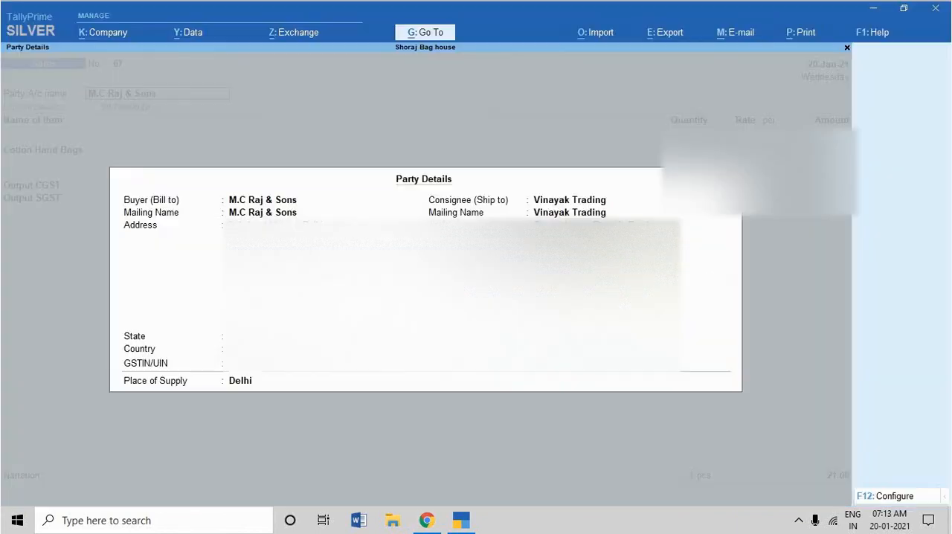
pyautogui.click(617, 222)
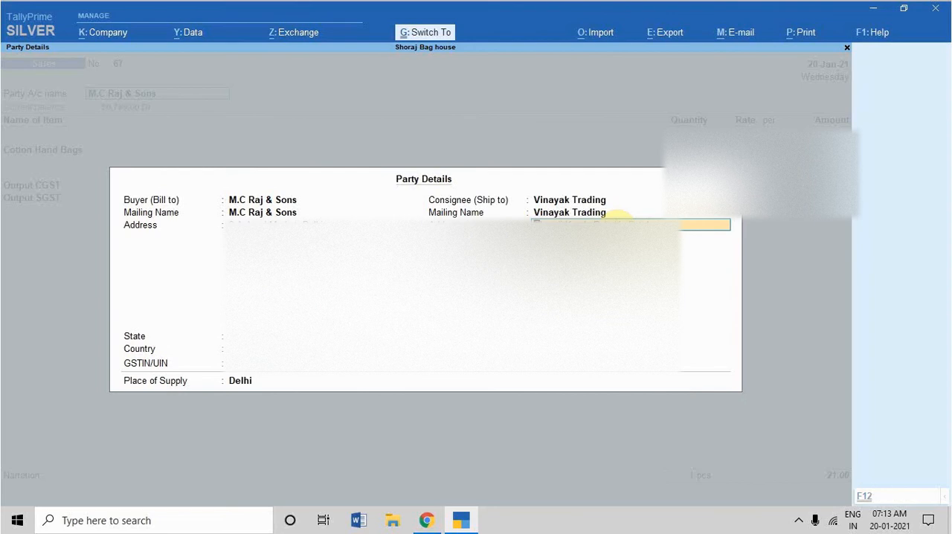
pyautogui.hotkey('alt', 'Tab')
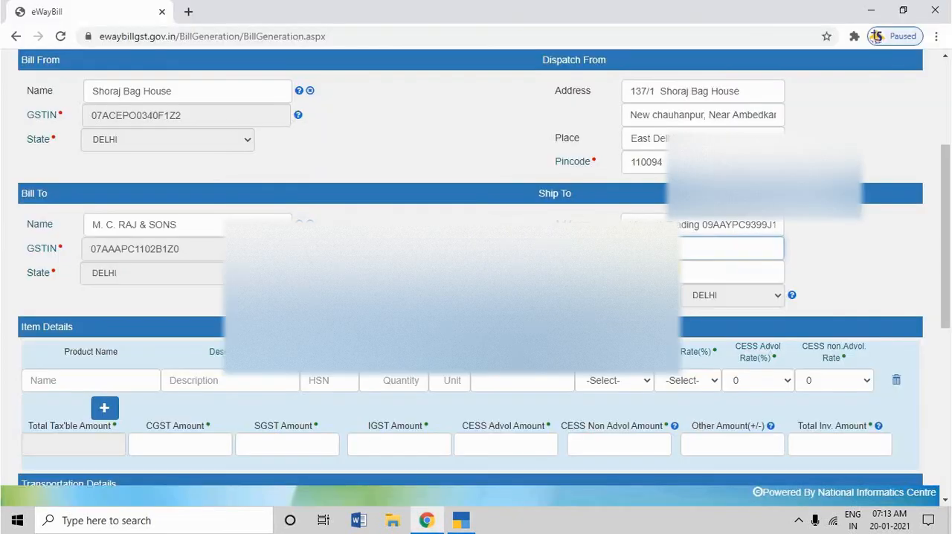
pyautogui.press('Tab')
pyautogui.write('azar Mathura')
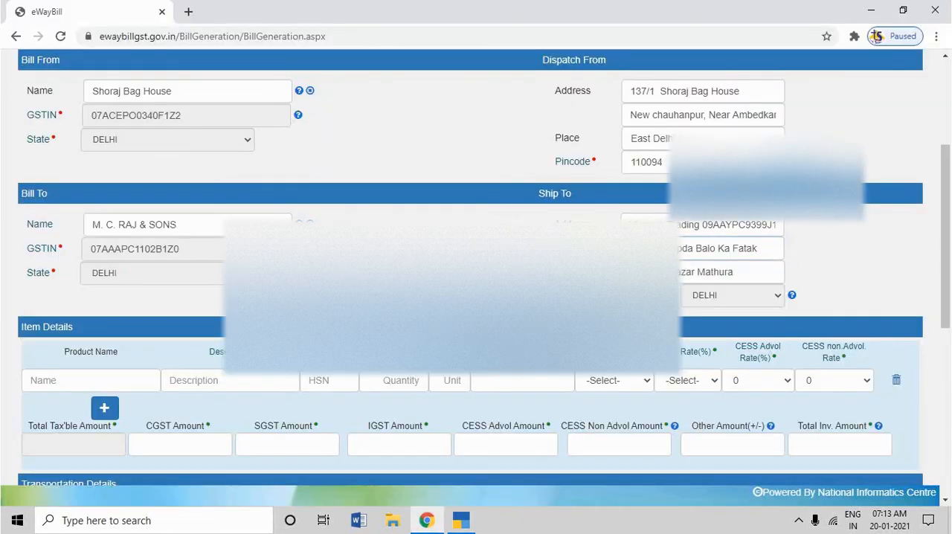
pyautogui.write('2')
# Go through the consignee's remaining Party Details in TallyPrime and save the sales voucher.
pyautogui.hotkey('alt', 'Tab')
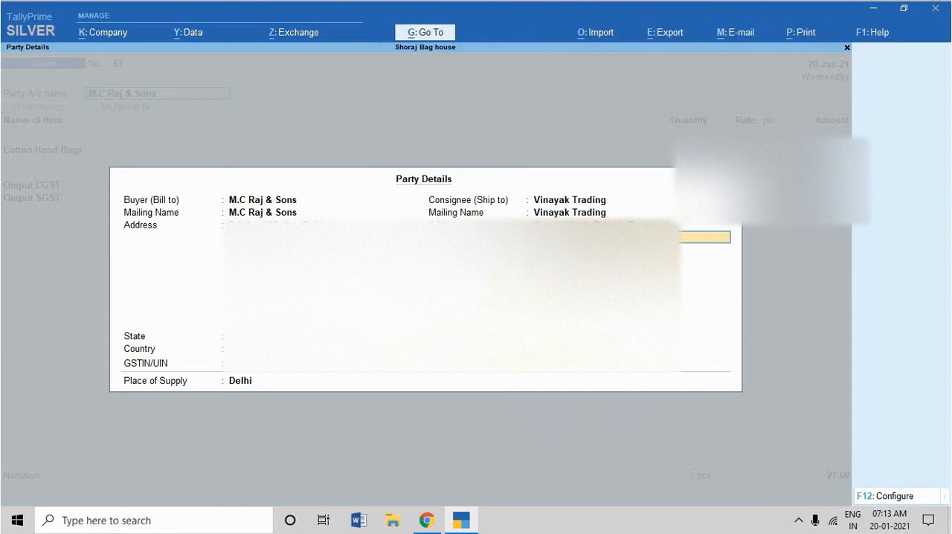
pyautogui.press('Return')
pyautogui.press('Return')
pyautogui.press('Return')
pyautogui.press('Return')
pyautogui.press('Return')
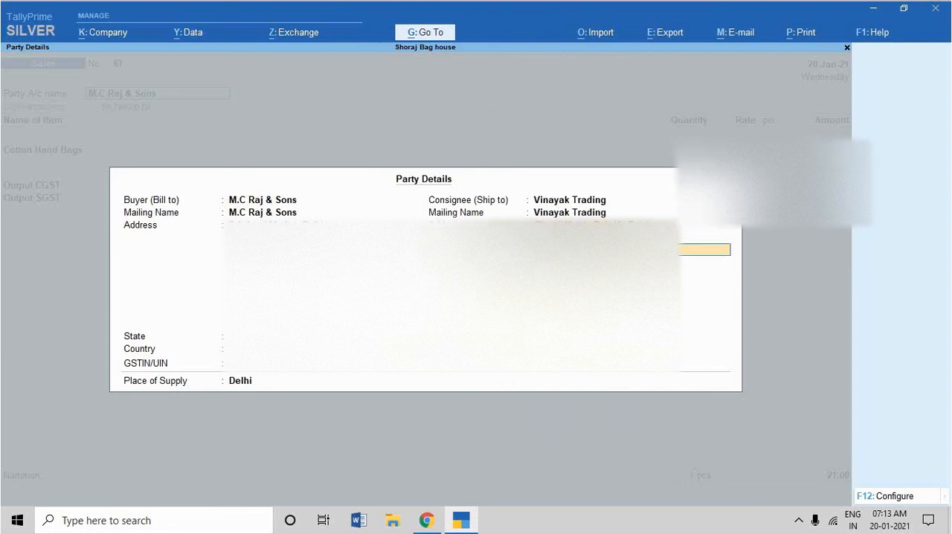
pyautogui.press('Return')
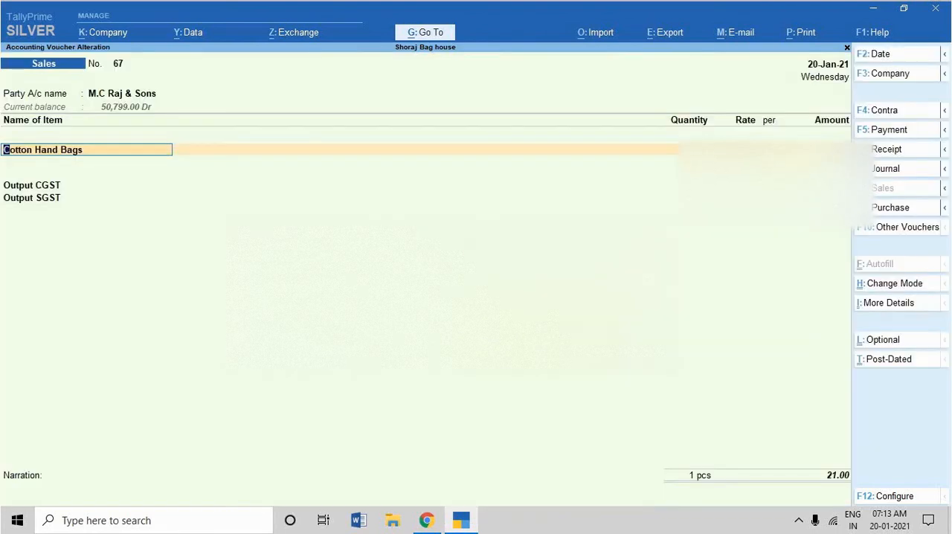
pyautogui.press('ctrl')
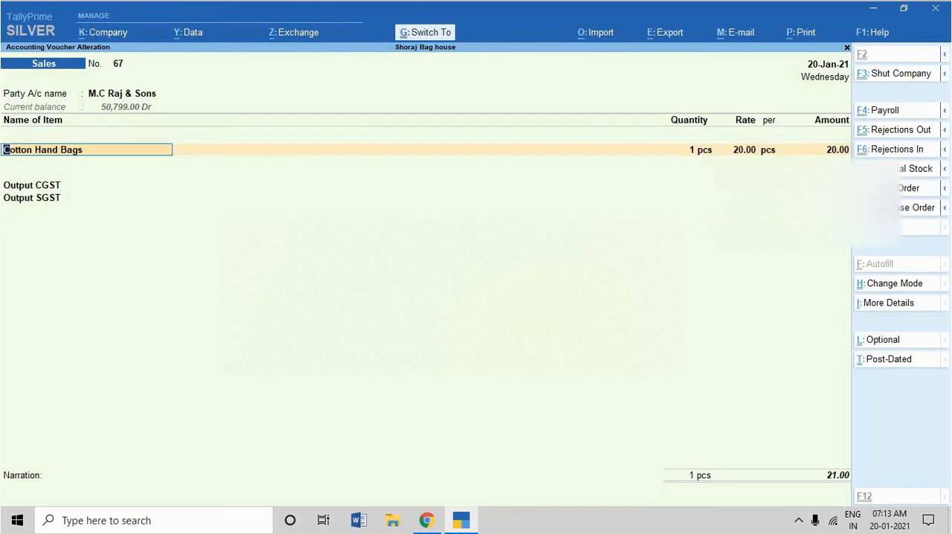
pyautogui.hotkey('ctrl', 'a')
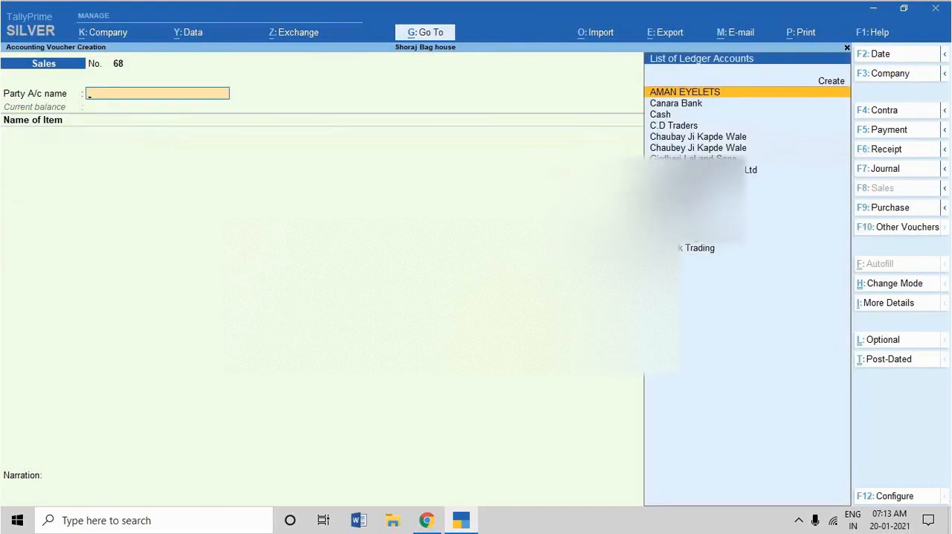
# Look up the contact details of the Vinayak Trading ledger in TallyPrime and return to the e-way bill form in Chrome.
pyautogui.press('Escape')
pyautogui.press('Escape')
pyautogui.press('Escape')
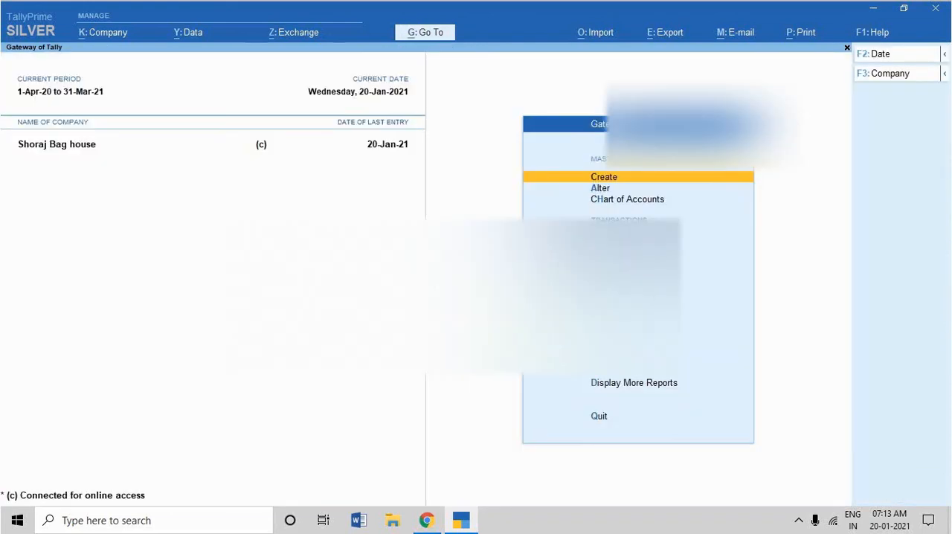
pyautogui.write('dalVIN')
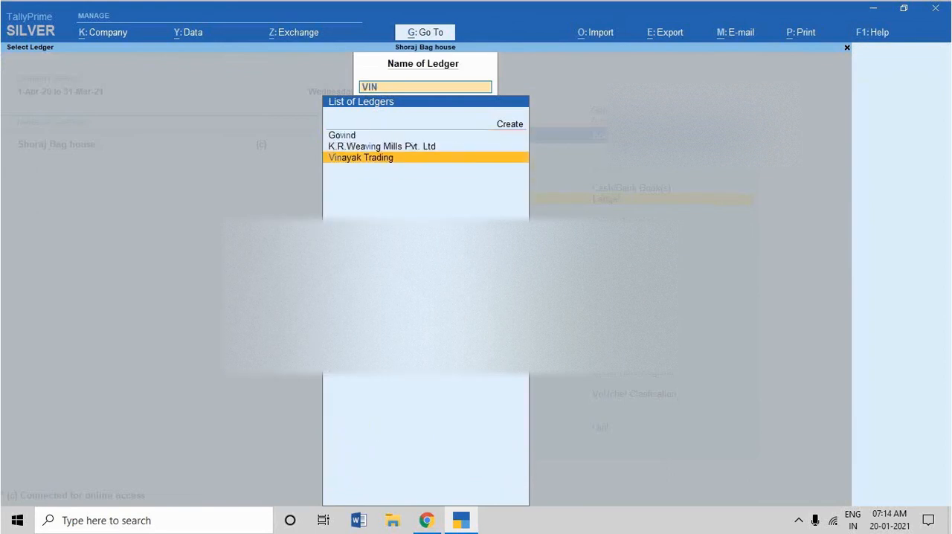
pyautogui.press('Return')
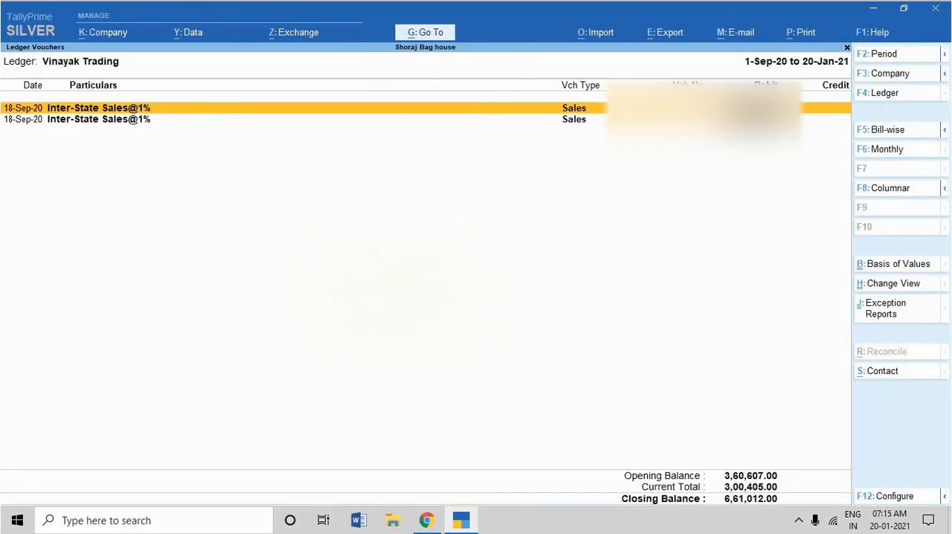
pyautogui.hotkey('alt', 's')
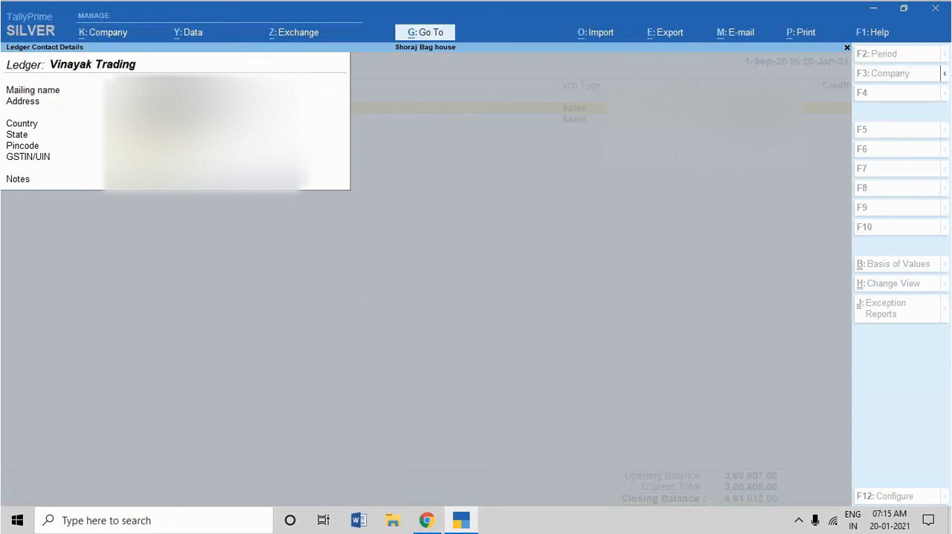
pyautogui.click(437, 522)
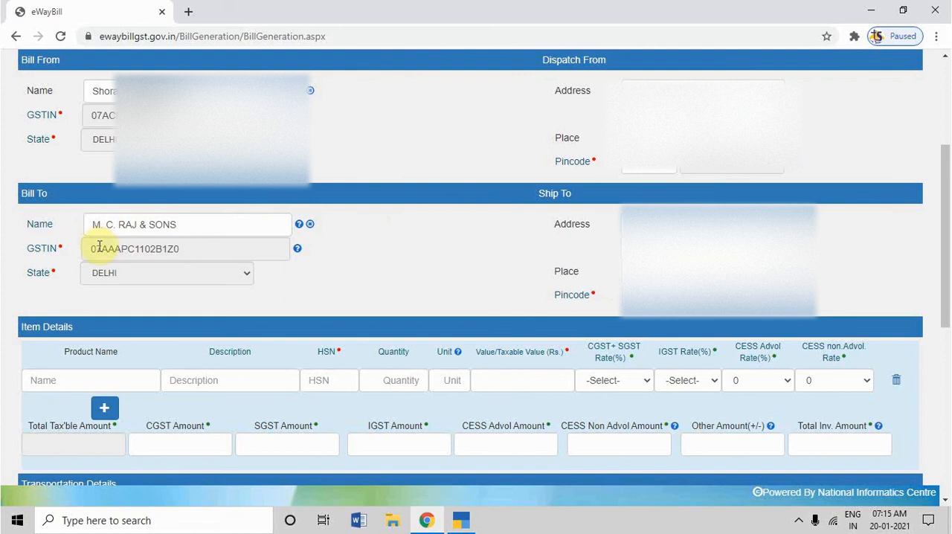
# Add the product BAGS to the item details with quantity 1, taxable value 20 and a CGST+SGST rate of 0.500 + 0.500.
pyautogui.scroll(-1, 315, 298)
pyautogui.click(116, 309)
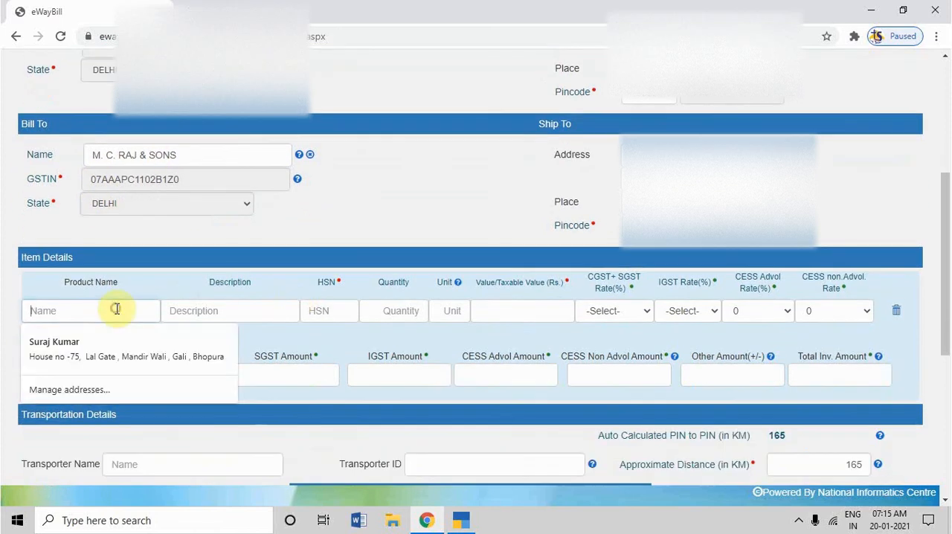
pyautogui.write('BAG')
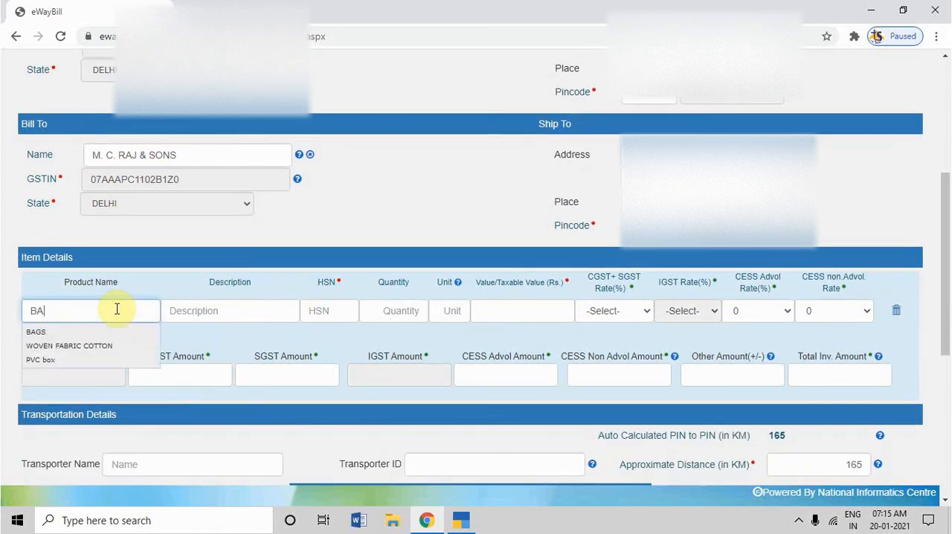
pyautogui.click(106, 333)
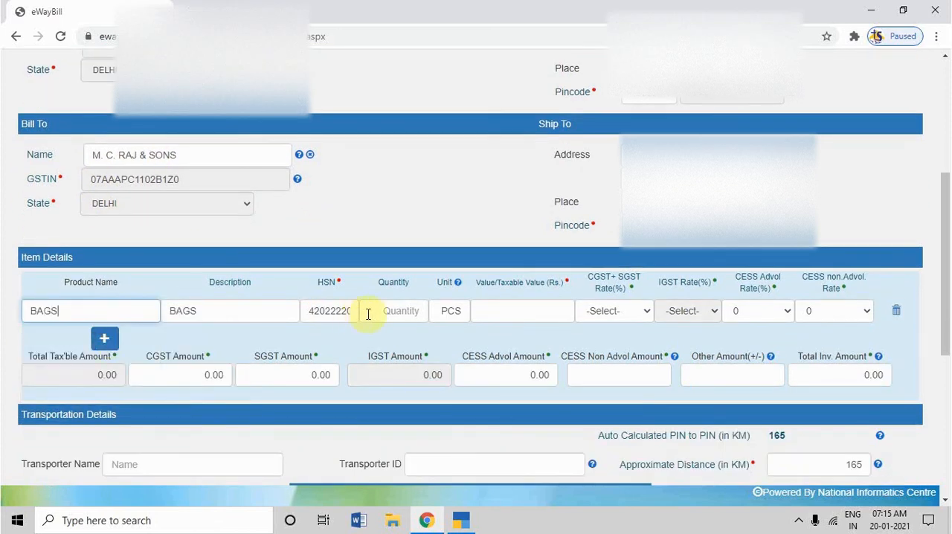
pyautogui.click(382, 313)
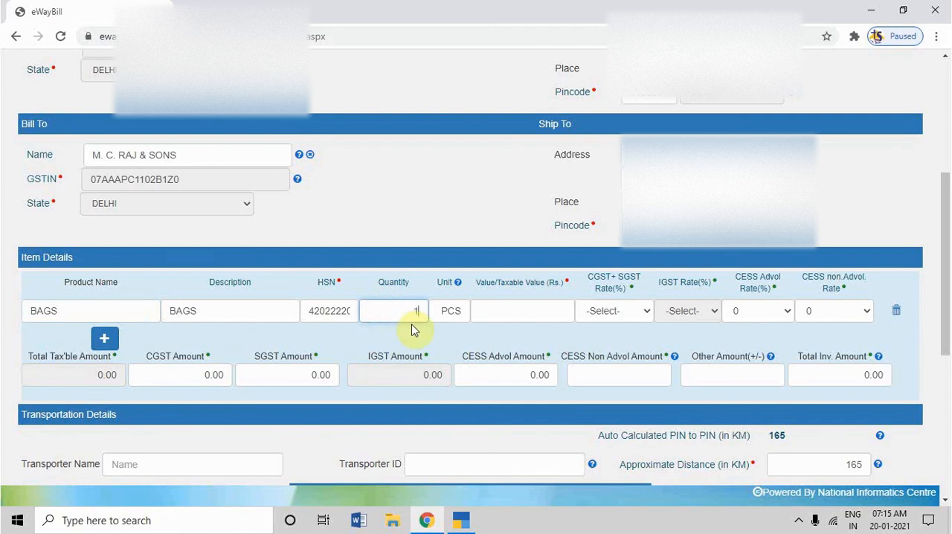
pyautogui.click(528, 312)
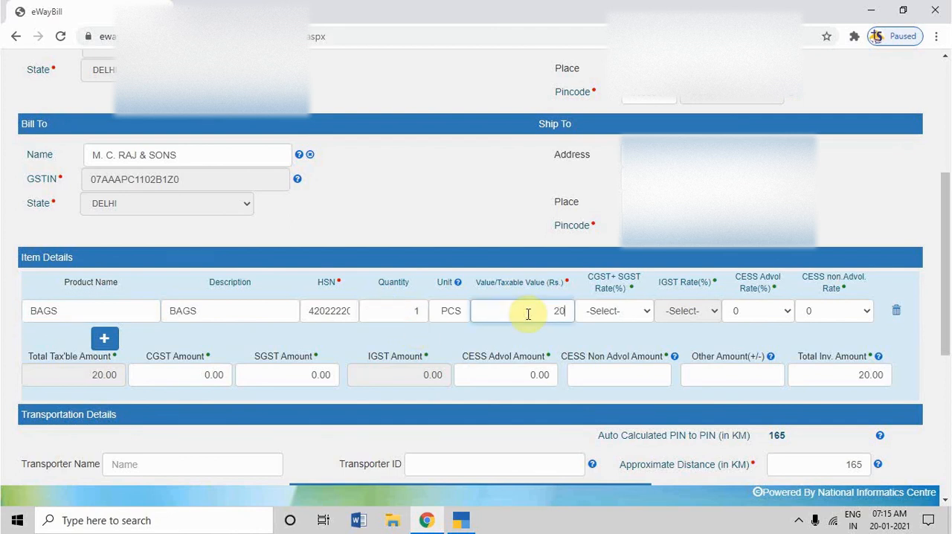
pyautogui.click(618, 313)
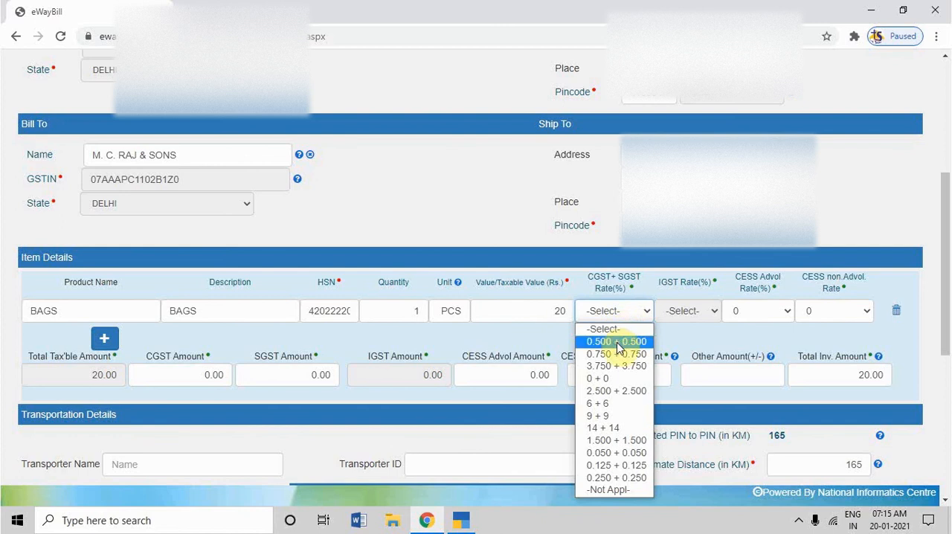
pyautogui.click(616, 341)
pyautogui.click(638, 346)
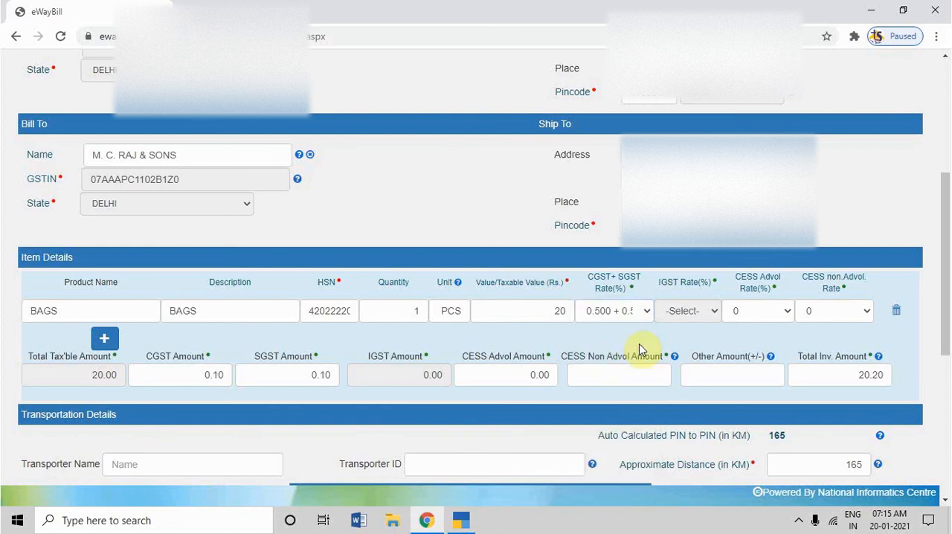
# Set the CESS non-advol amount to 0 and the other amount to -.20 in the item details.
pyautogui.click(615, 378)
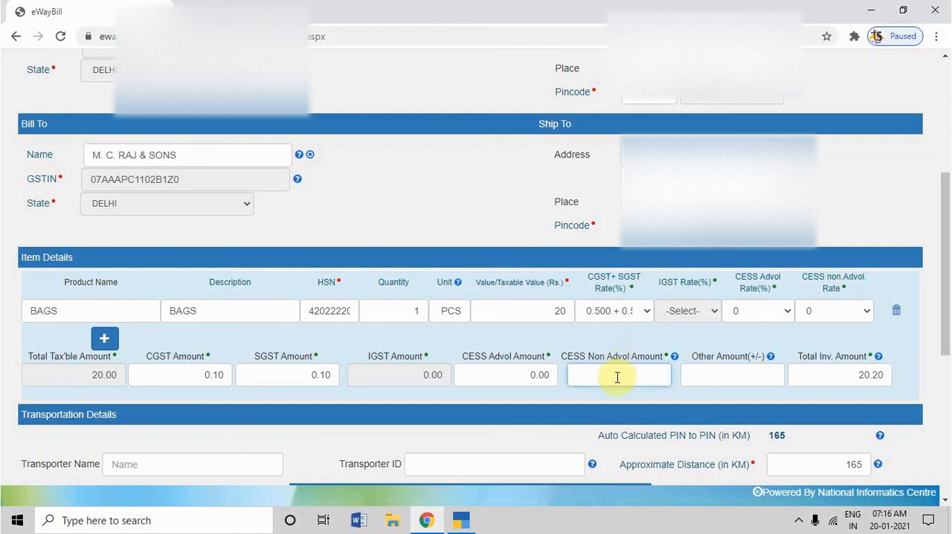
pyautogui.click(723, 378)
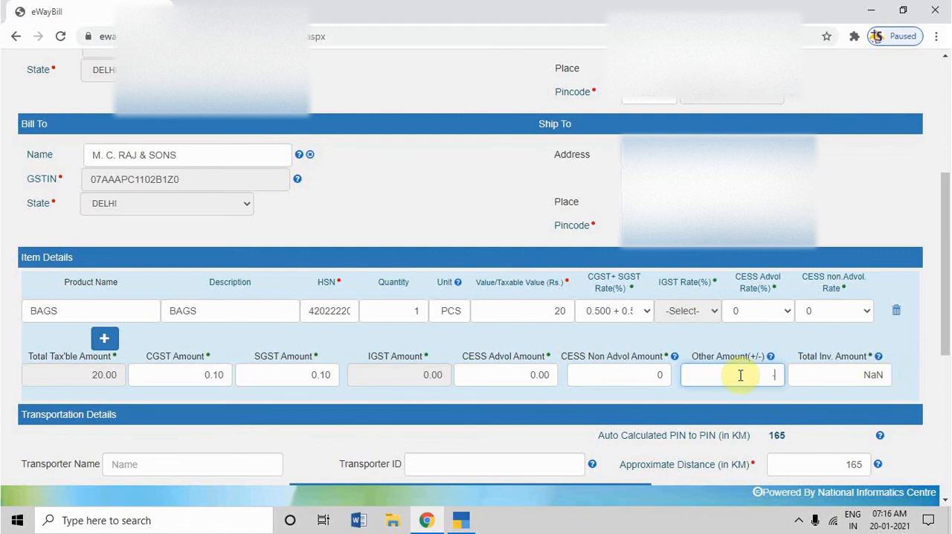
pyautogui.write('-20')
pyautogui.scroll(-2, 778, 393)
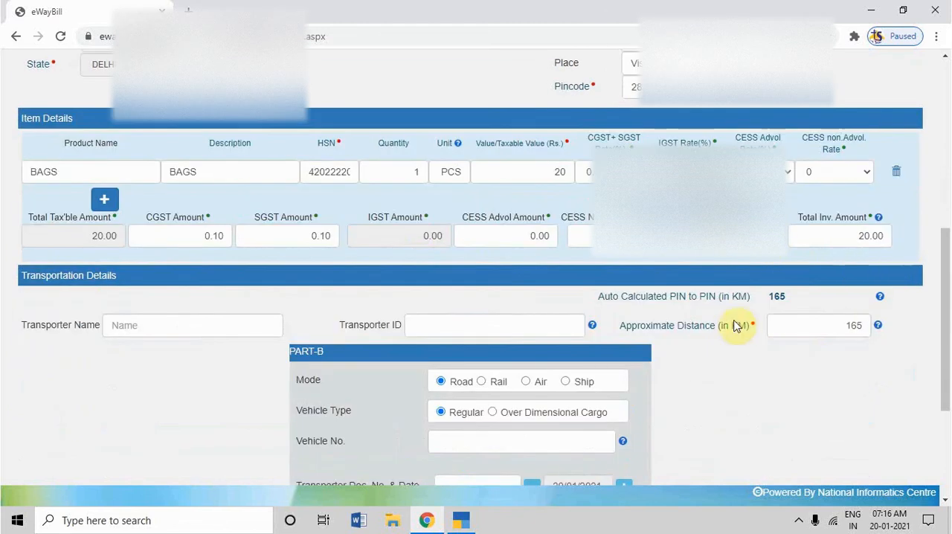
pyautogui.scroll(-2, 708, 382)
pyautogui.scroll(2, 691, 349)
pyautogui.scroll(-2, 681, 334)
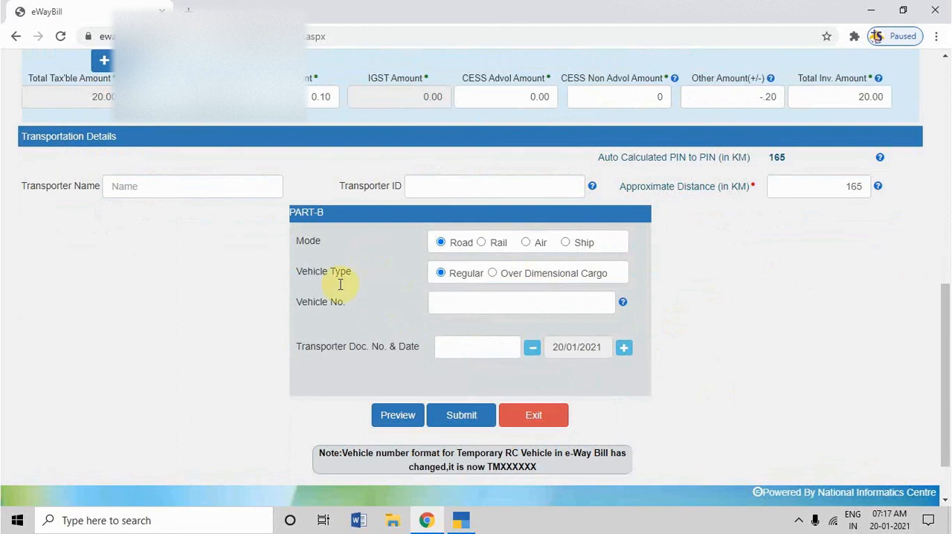
pyautogui.click(485, 301)
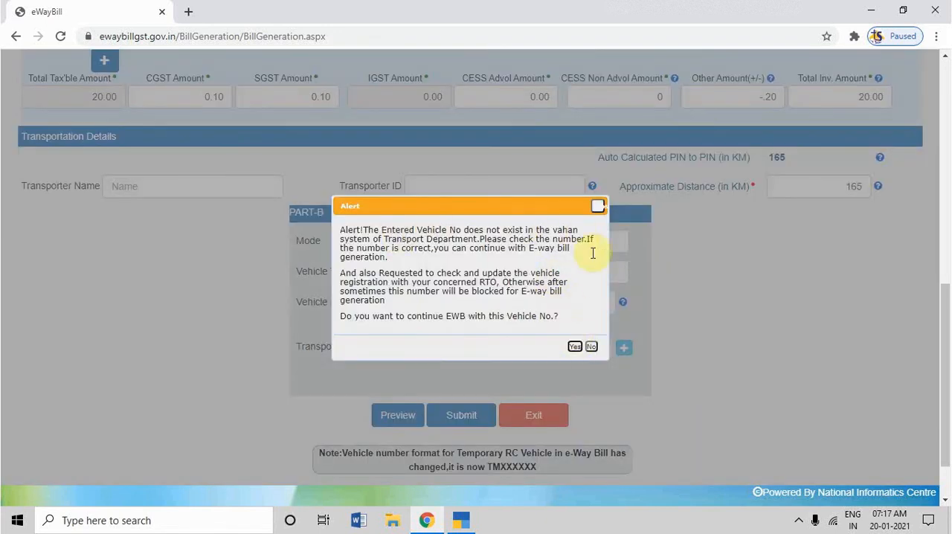
pyautogui.click(574, 347)
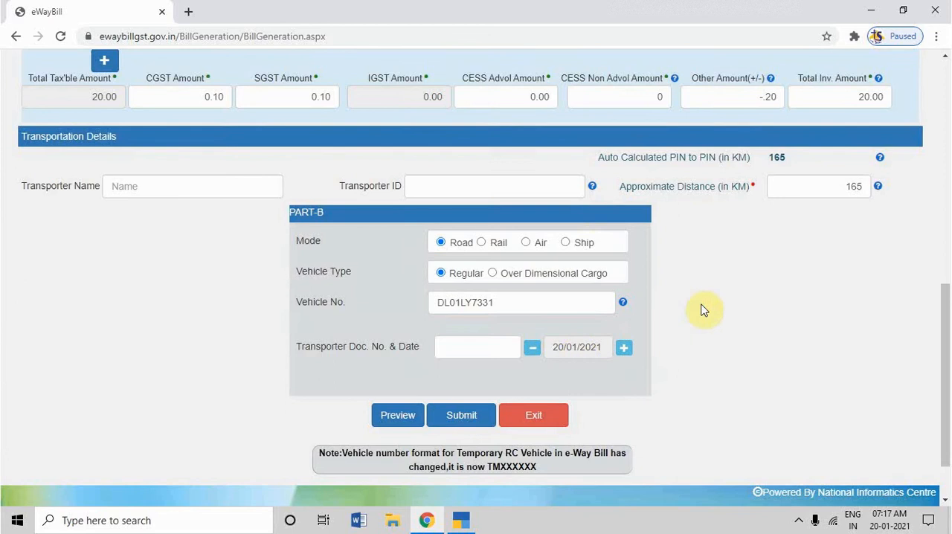
# Switch to TallyPrime, leave the Vinayak Trading ledger and open the ledger vouchers of M.C Raj & Sons.
pyautogui.click(496, 354)
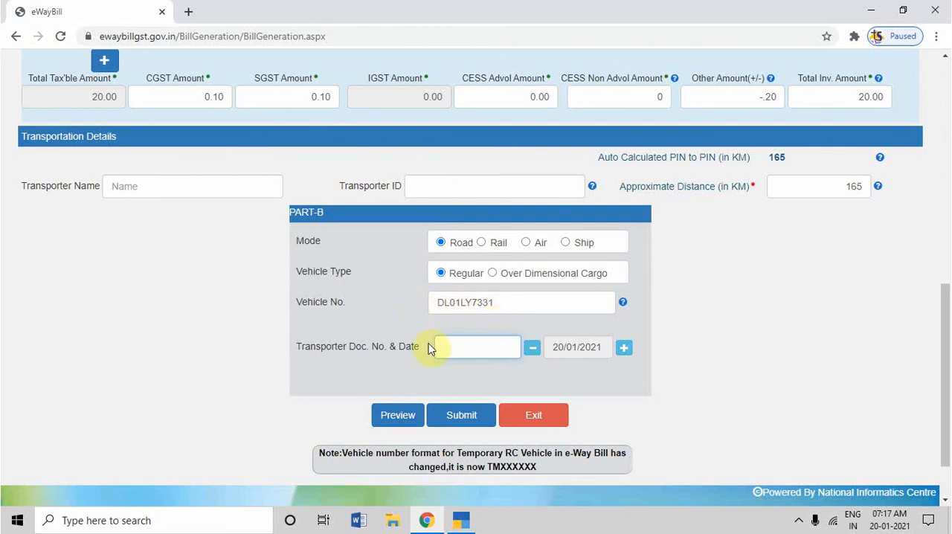
pyautogui.click(458, 344)
pyautogui.click(461, 521)
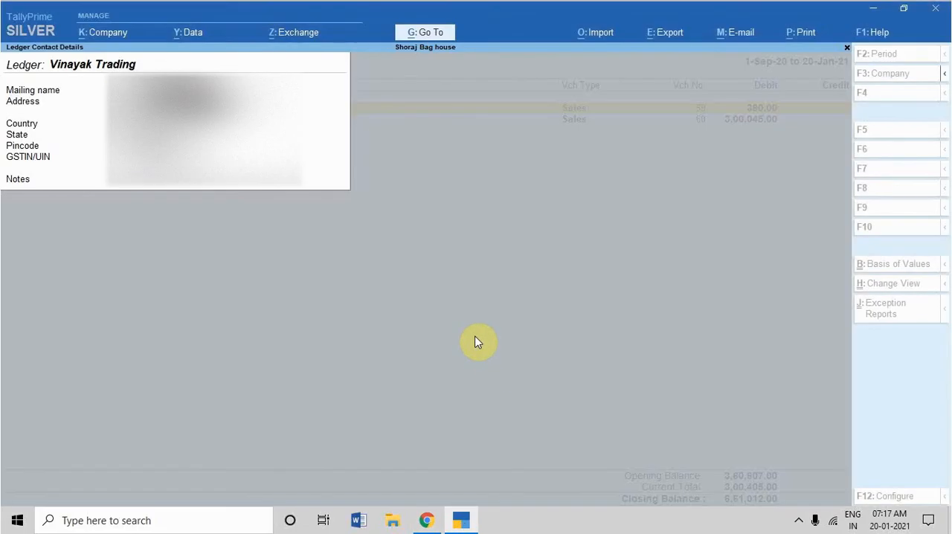
pyautogui.press('Escape')
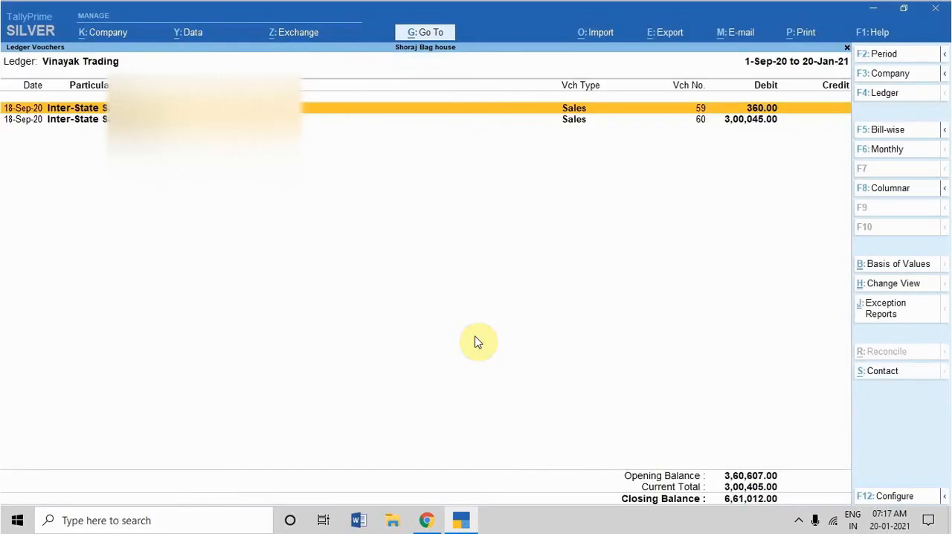
pyautogui.press('Escape')
pyautogui.press('Escape')
pyautogui.press('Escape')
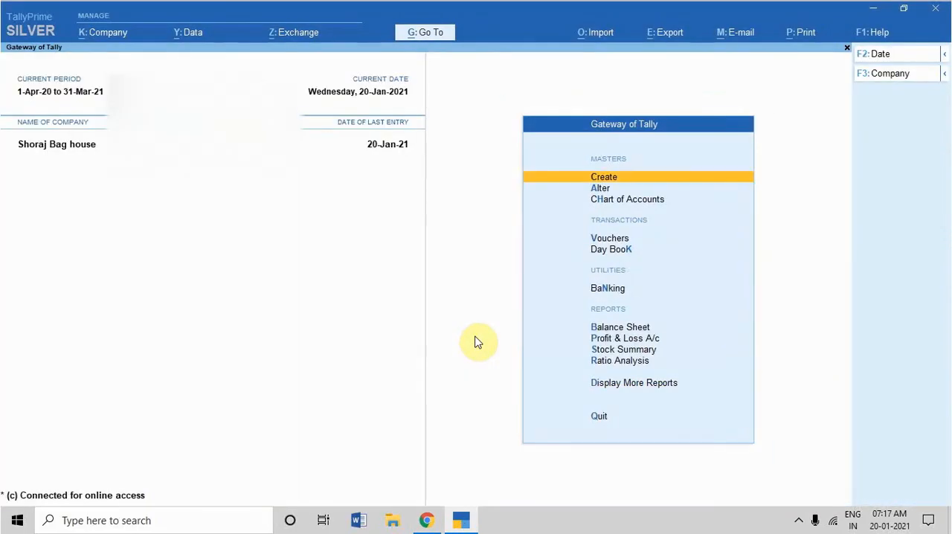
pyautogui.write('dal')
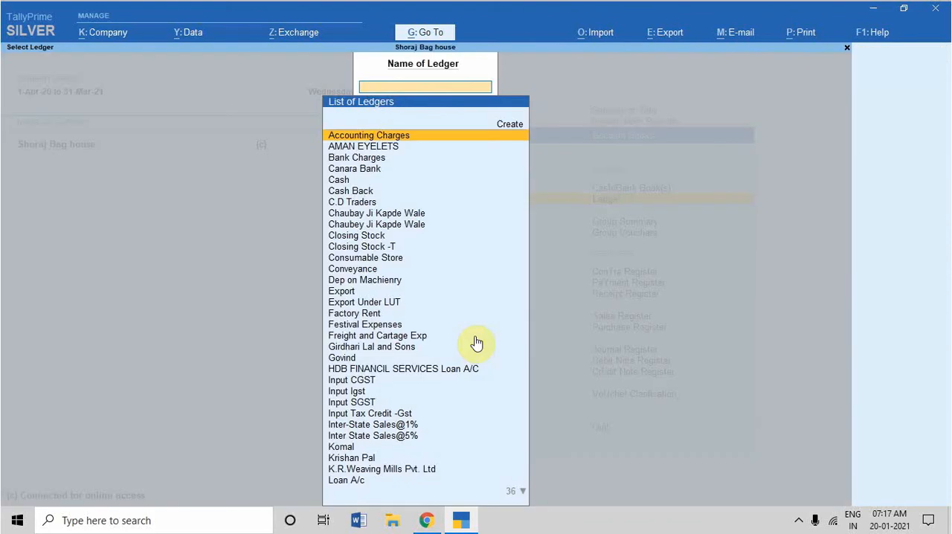
pyautogui.write('mc')
pyautogui.press('Return')
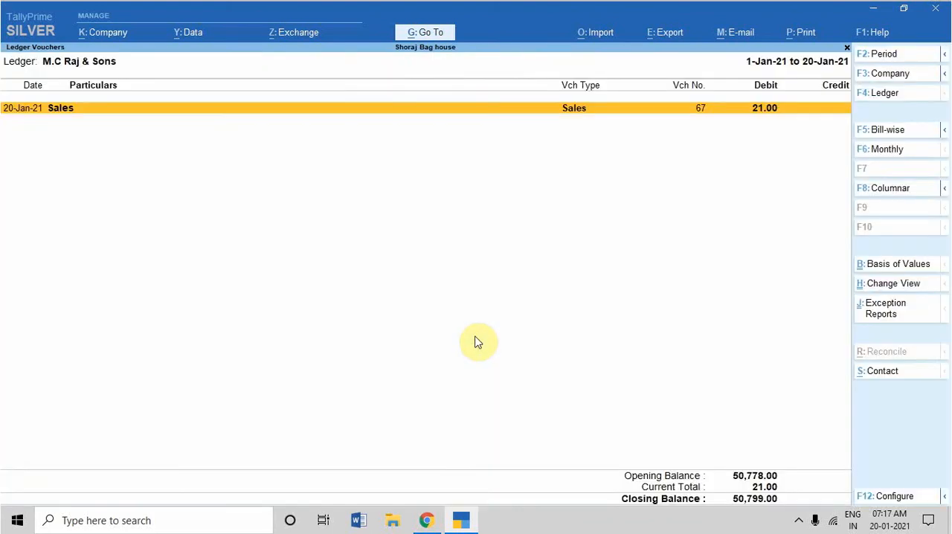
# Open sales voucher 67 and zoom into its print preview to read the bill of lading and motor vehicle details.
pyautogui.press('Return')
pyautogui.hotkey('alt', 'p')
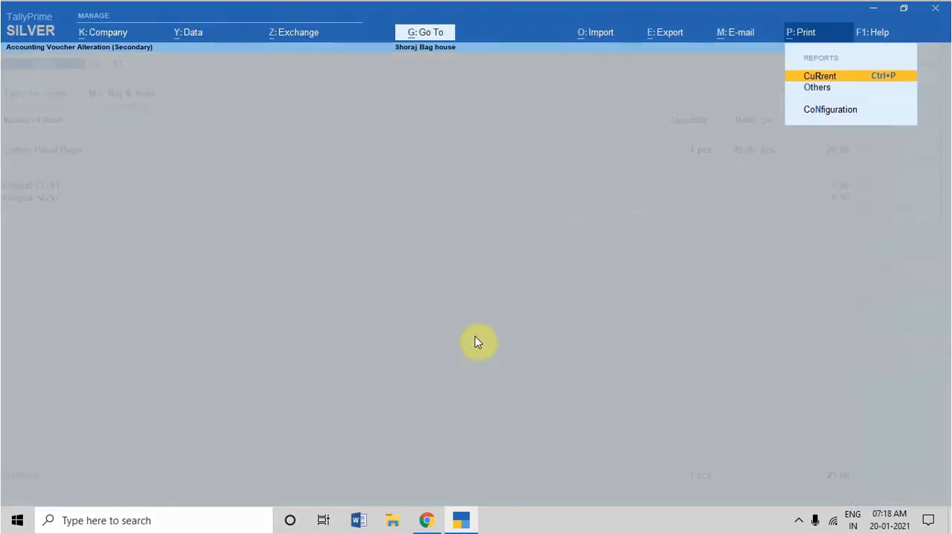
pyautogui.press('Return')
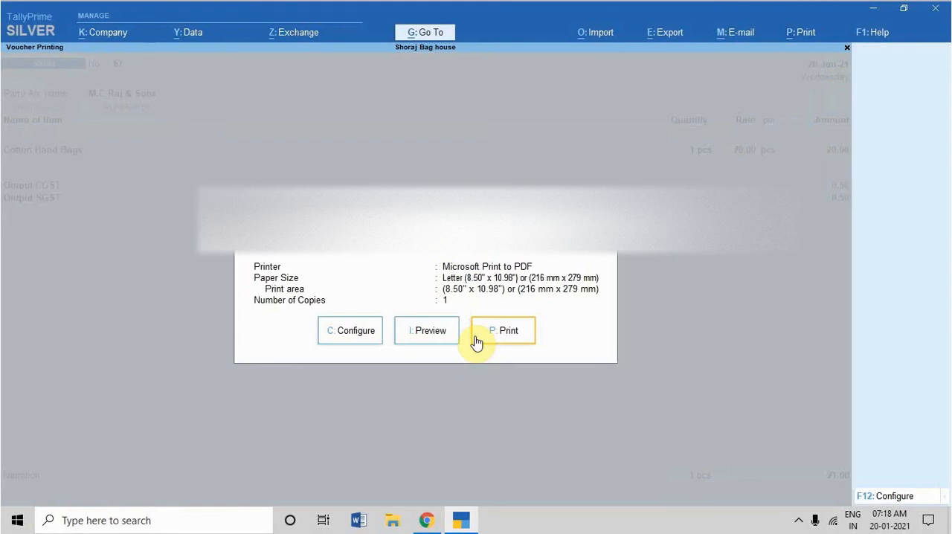
pyautogui.click(477, 337)
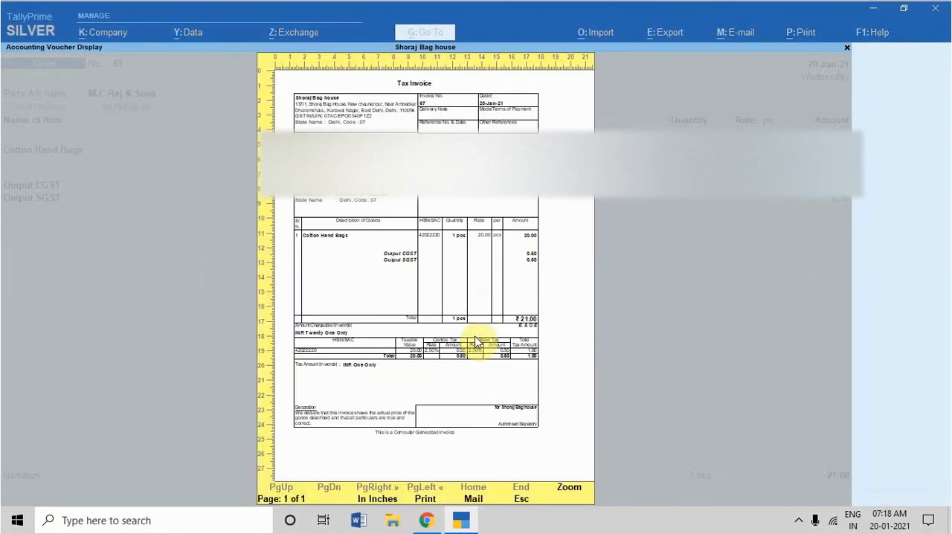
pyautogui.click(483, 340)
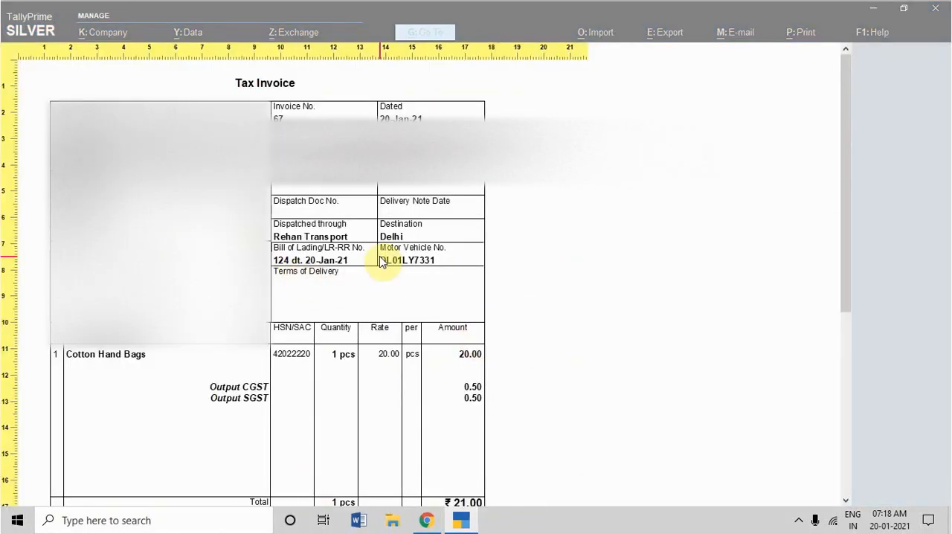
# Switch to Chrome, enter 124 as the transporter document number and check the e-way bill preview before closing it.
pyautogui.click(426, 521)
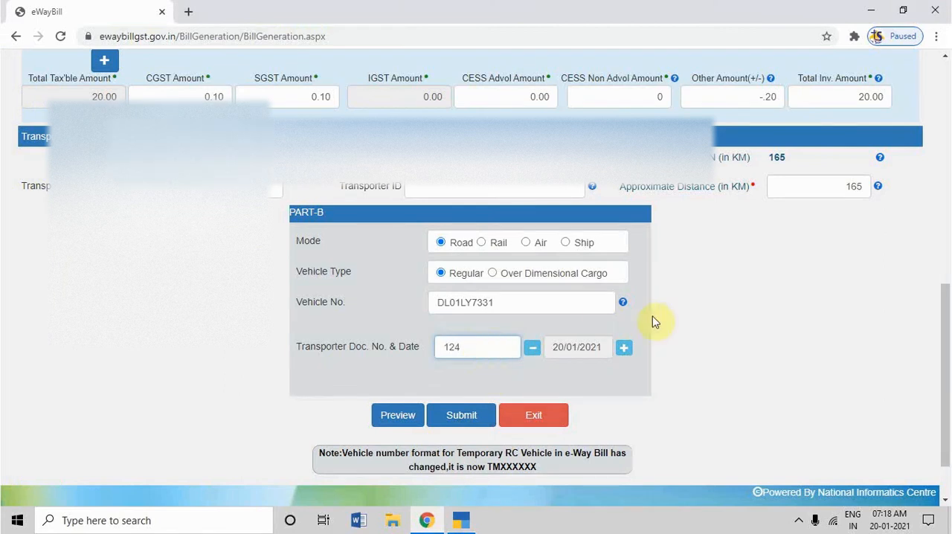
pyautogui.click(766, 327)
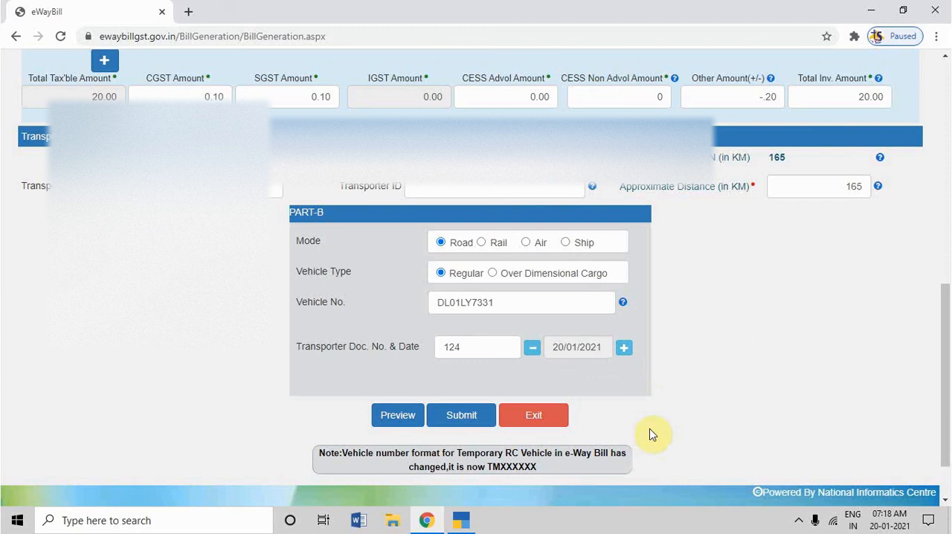
pyautogui.click(398, 418)
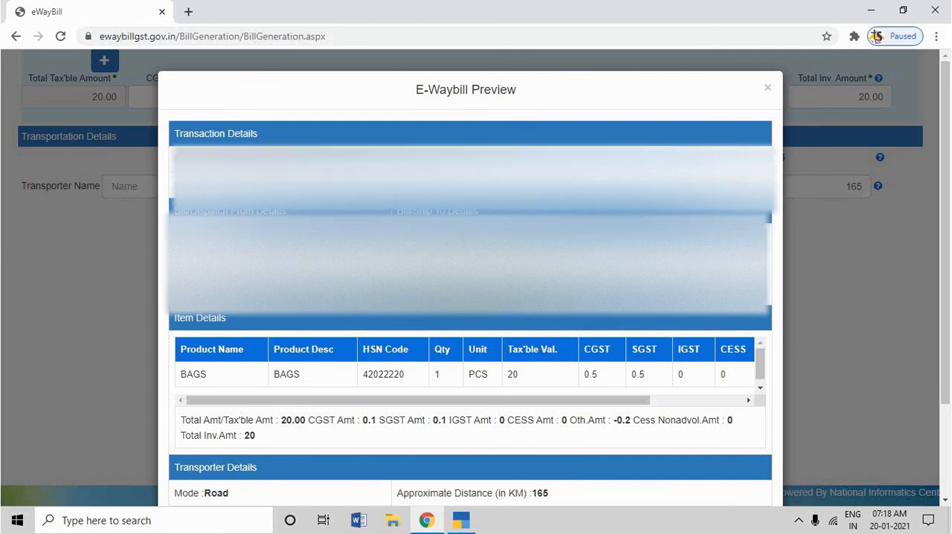
pyautogui.scroll(-3, 540, 412)
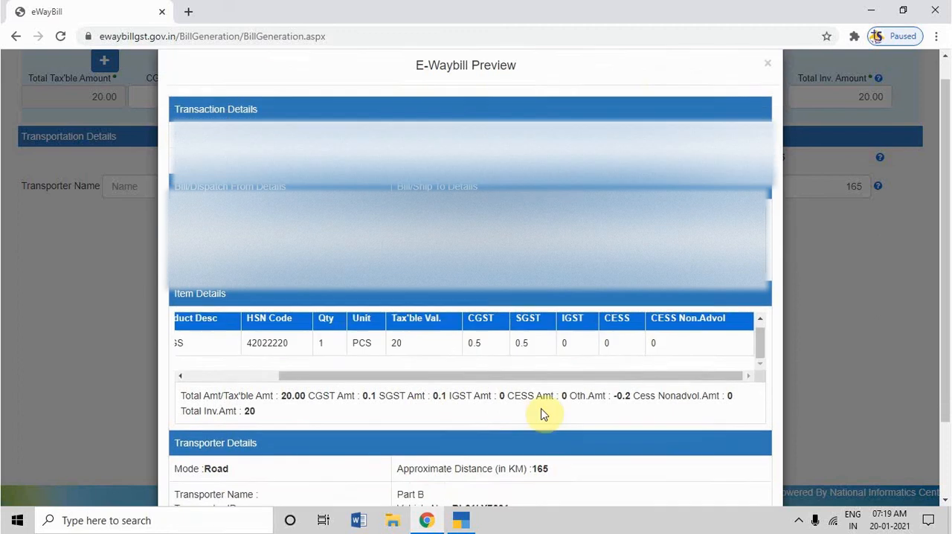
pyautogui.click(458, 459)
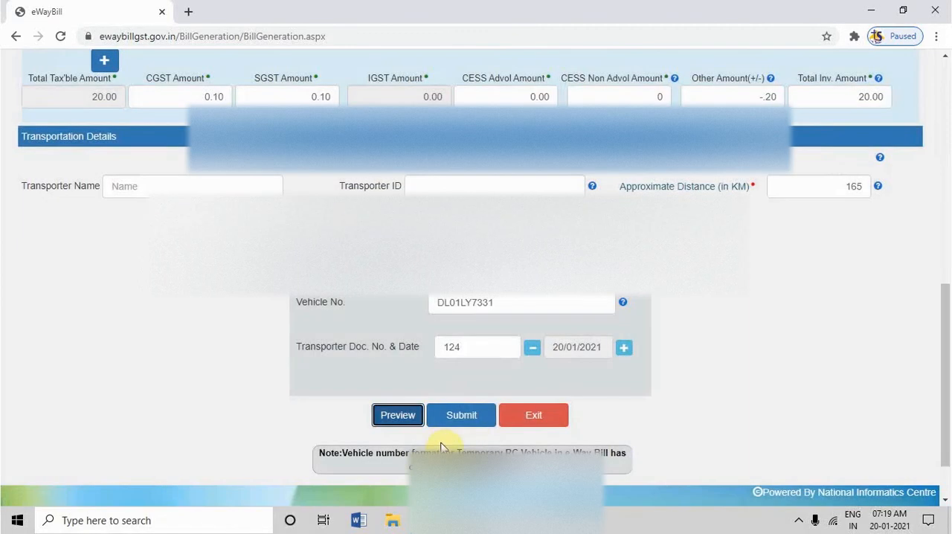
# Submit the e-way bill form and review the Part-A and Part-B details of the generated e-way bill.
pyautogui.click(467, 427)
pyautogui.press('Return')
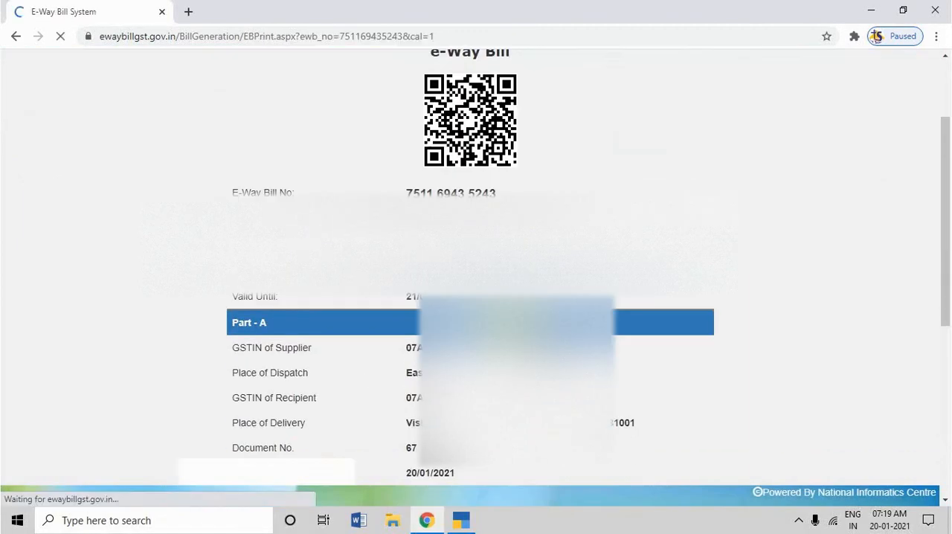
pyautogui.scroll(-3, 510, 334)
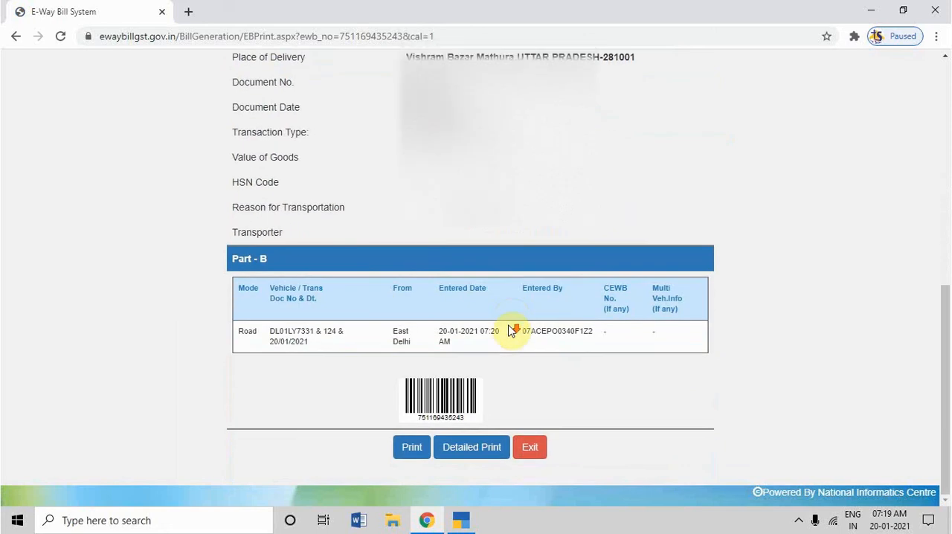
pyautogui.scroll(5, 658, 419)
pyautogui.scroll(-4, 706, 420)
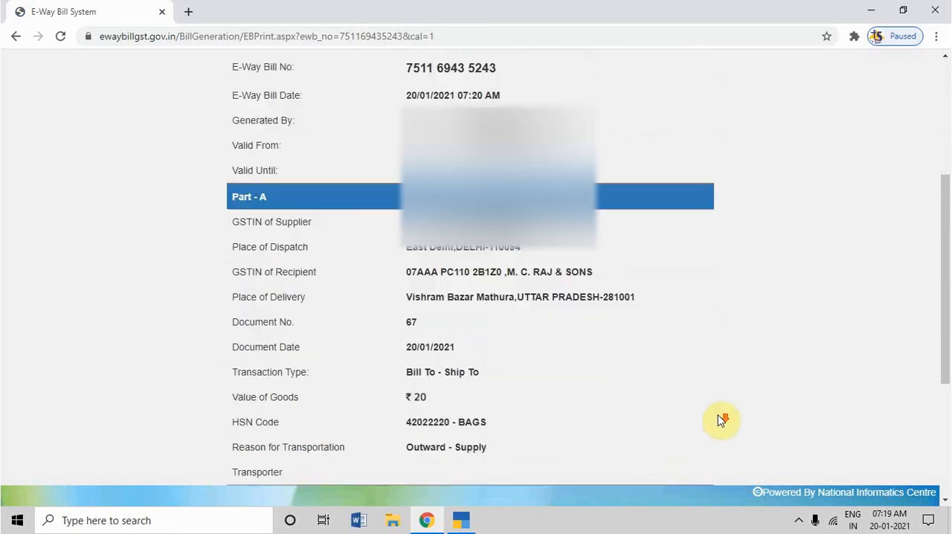
pyautogui.scroll(-1, 771, 419)
pyautogui.scroll(3, 772, 419)
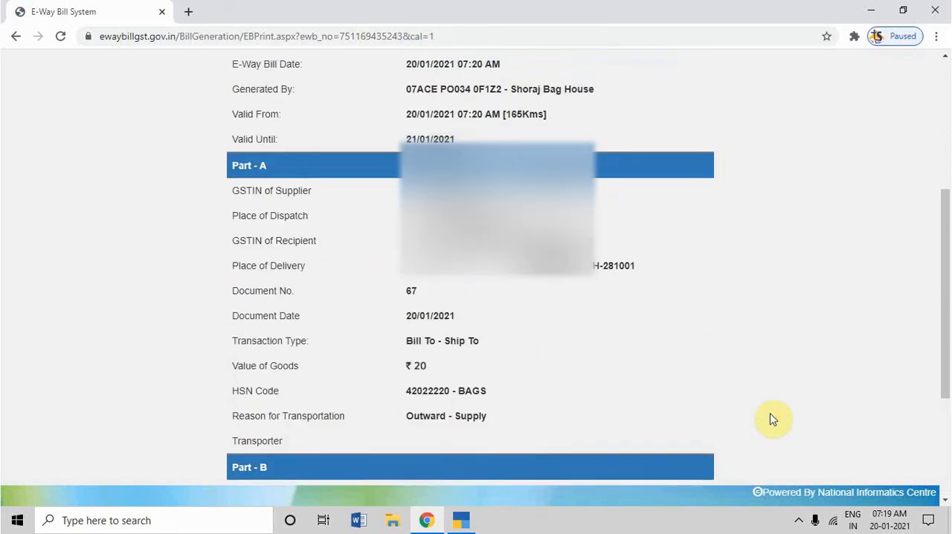
pyautogui.scroll(1, 771, 419)
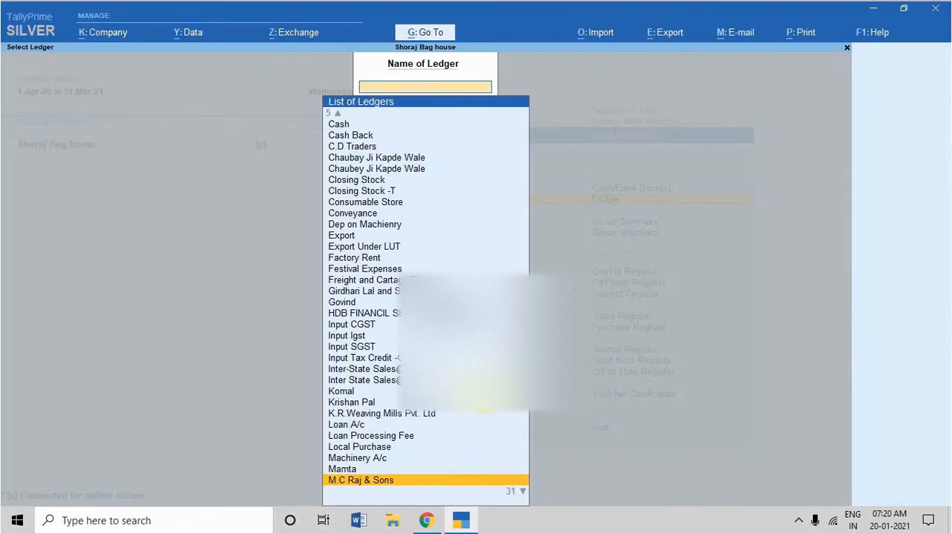
# Switch to TallyPrime and leave the ledger selection to return to Display More Reports.
pyautogui.press('Escape')
pyautogui.press('Escape')
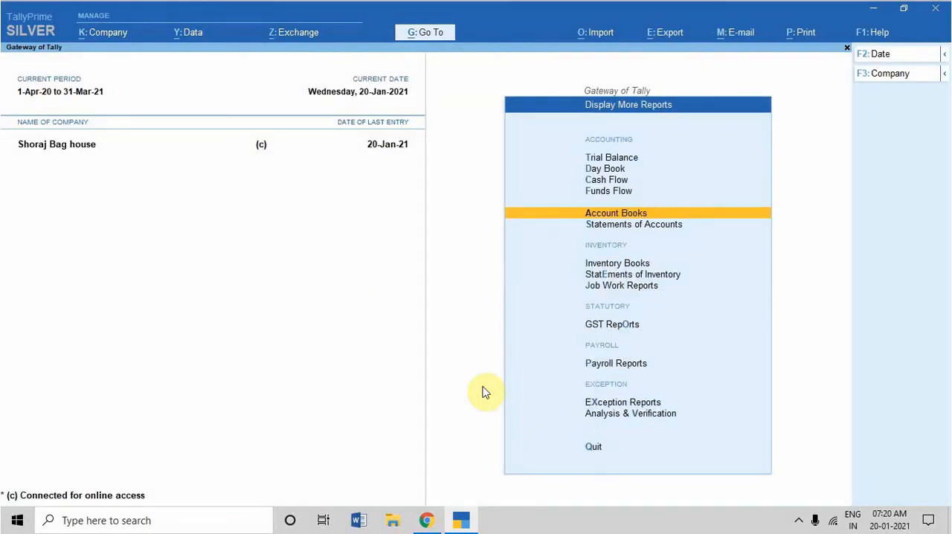